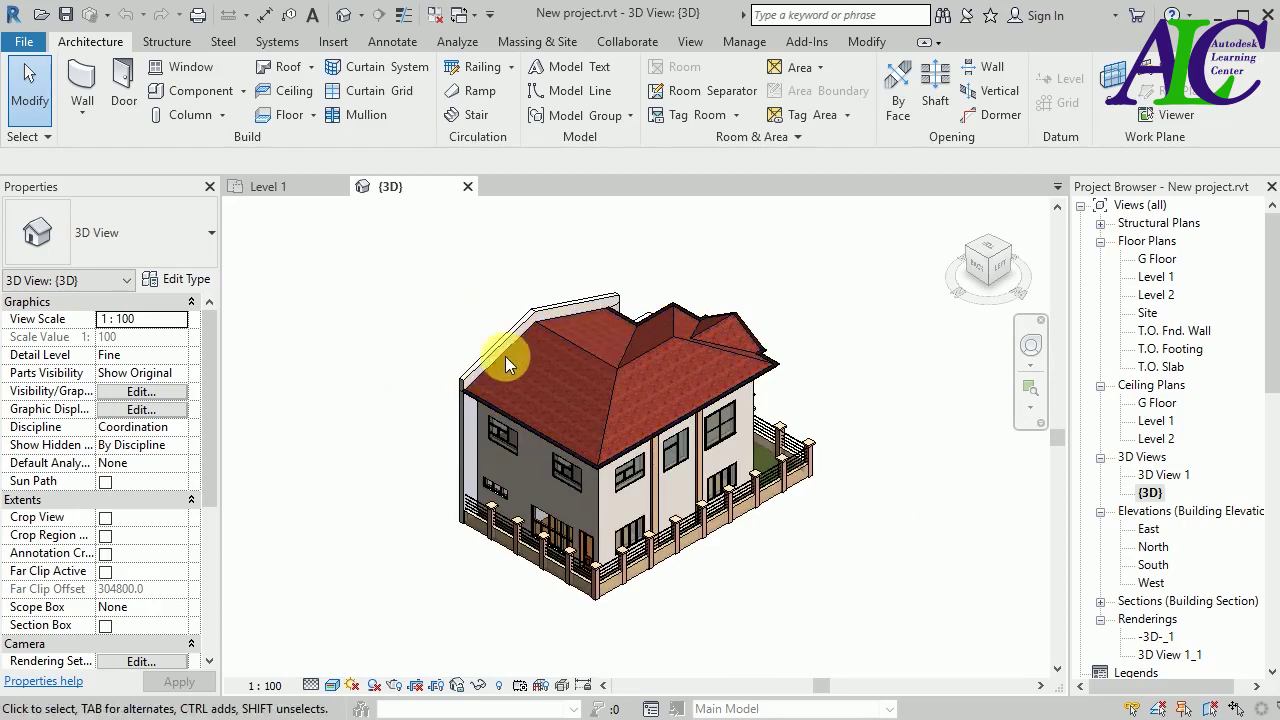
Look over the Level 1 floor plan, then return to the house's 3D view.
left_click(306, 187)
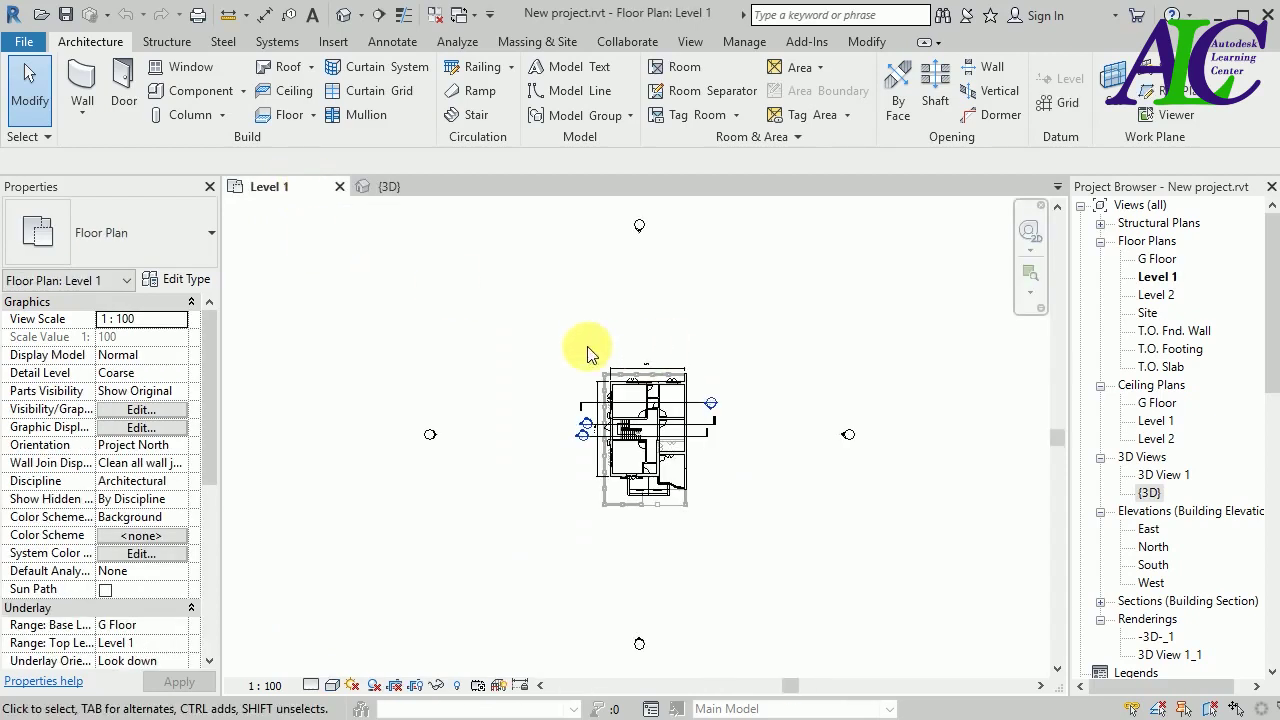
scroll(684, 425, "up", 2)
scroll(645, 410, "up", 1)
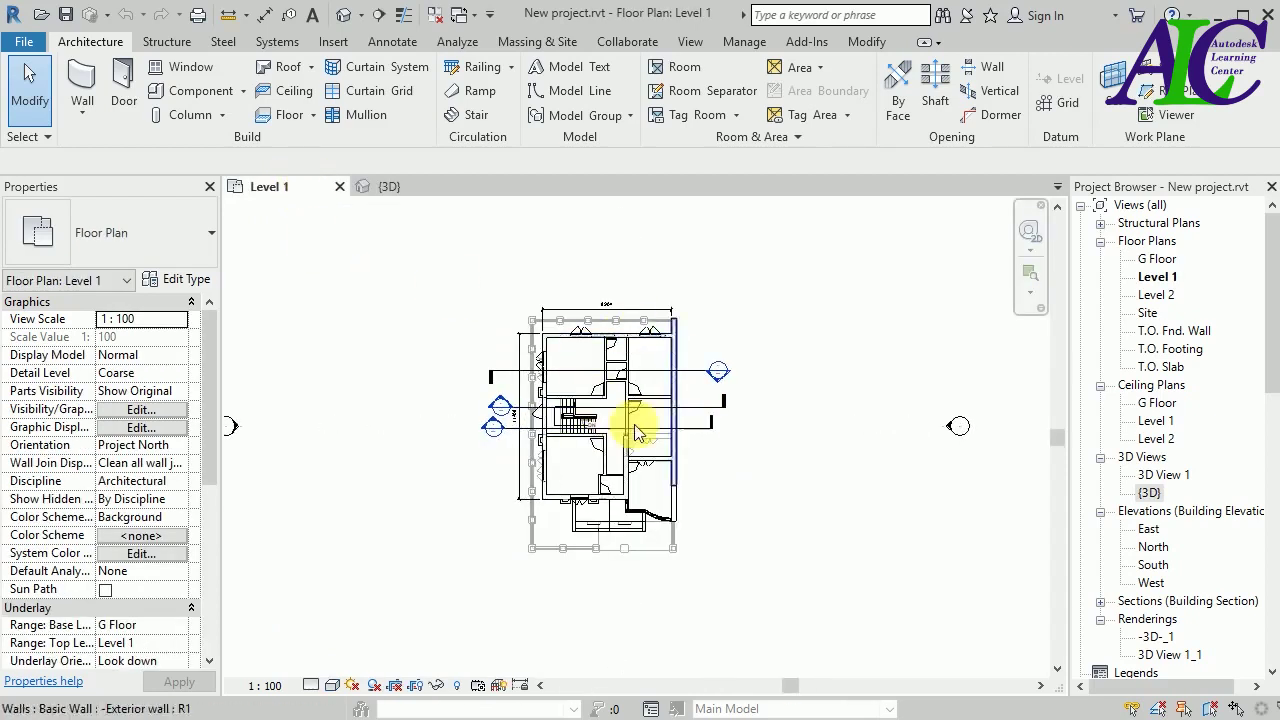
left_click(423, 188)
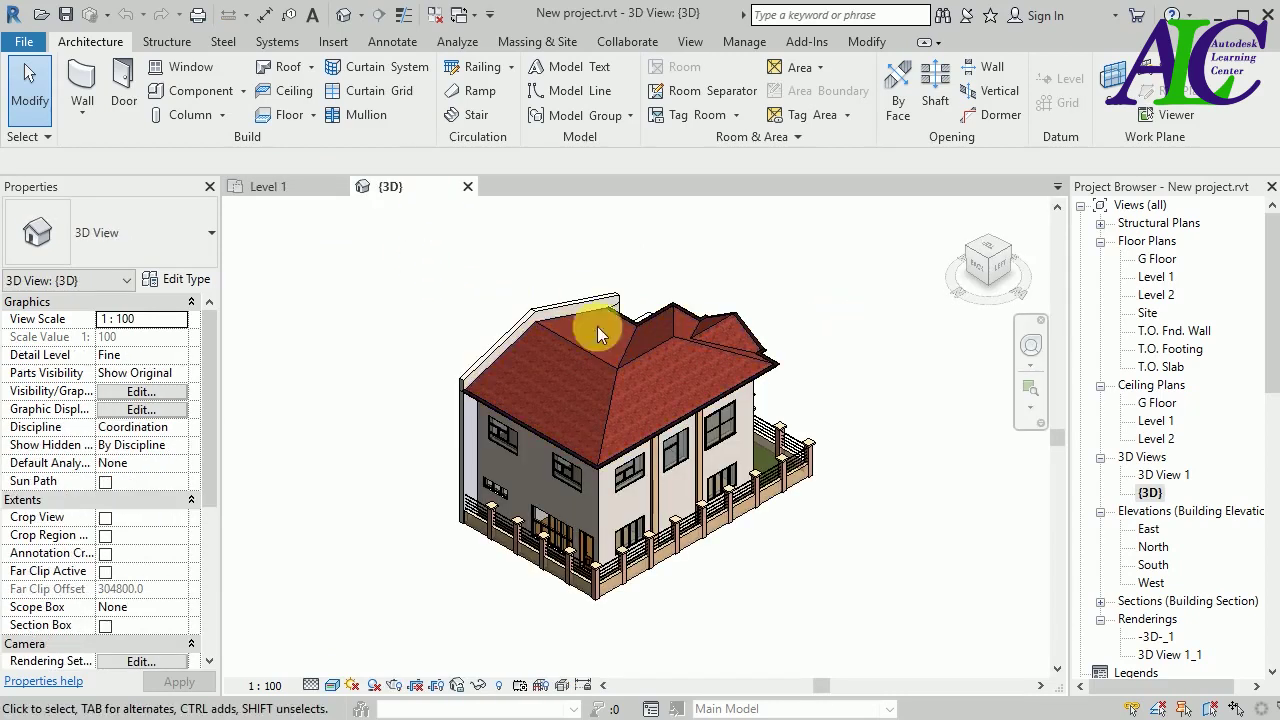
Start a DWG export from the 3D view and move the DWG Export dialog right.
left_click(24, 42)
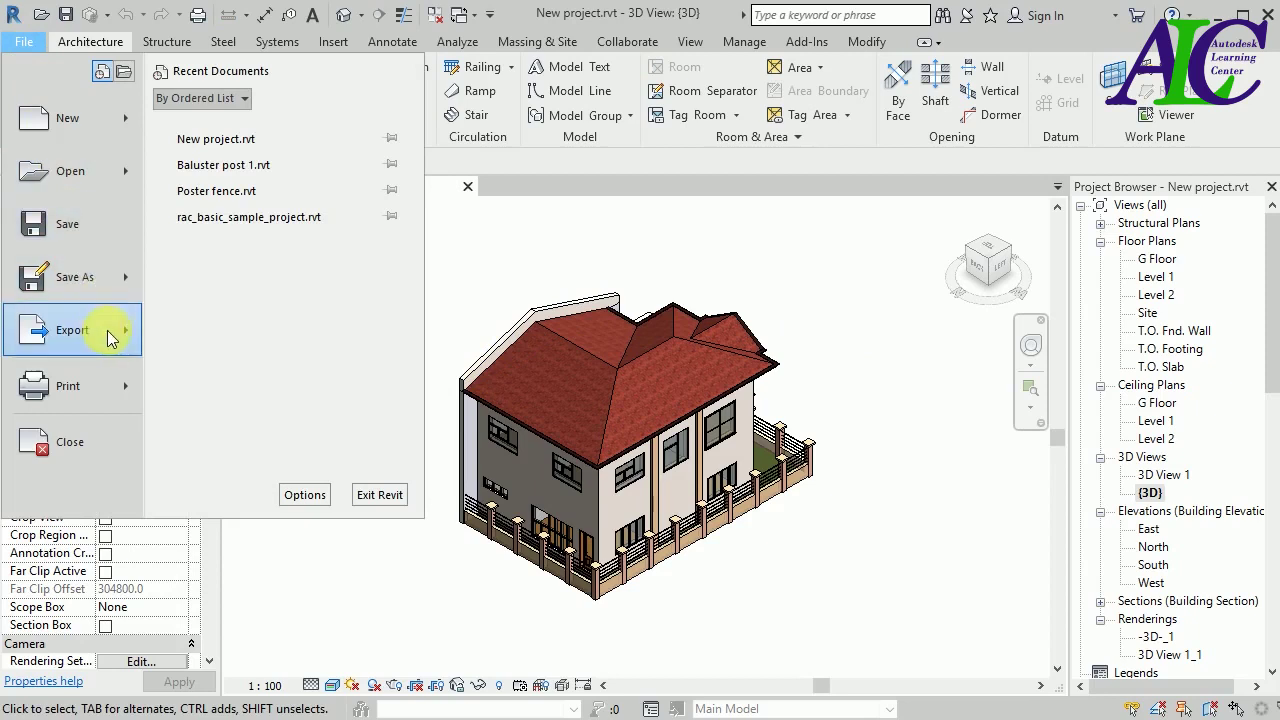
mouse_move(72, 330)
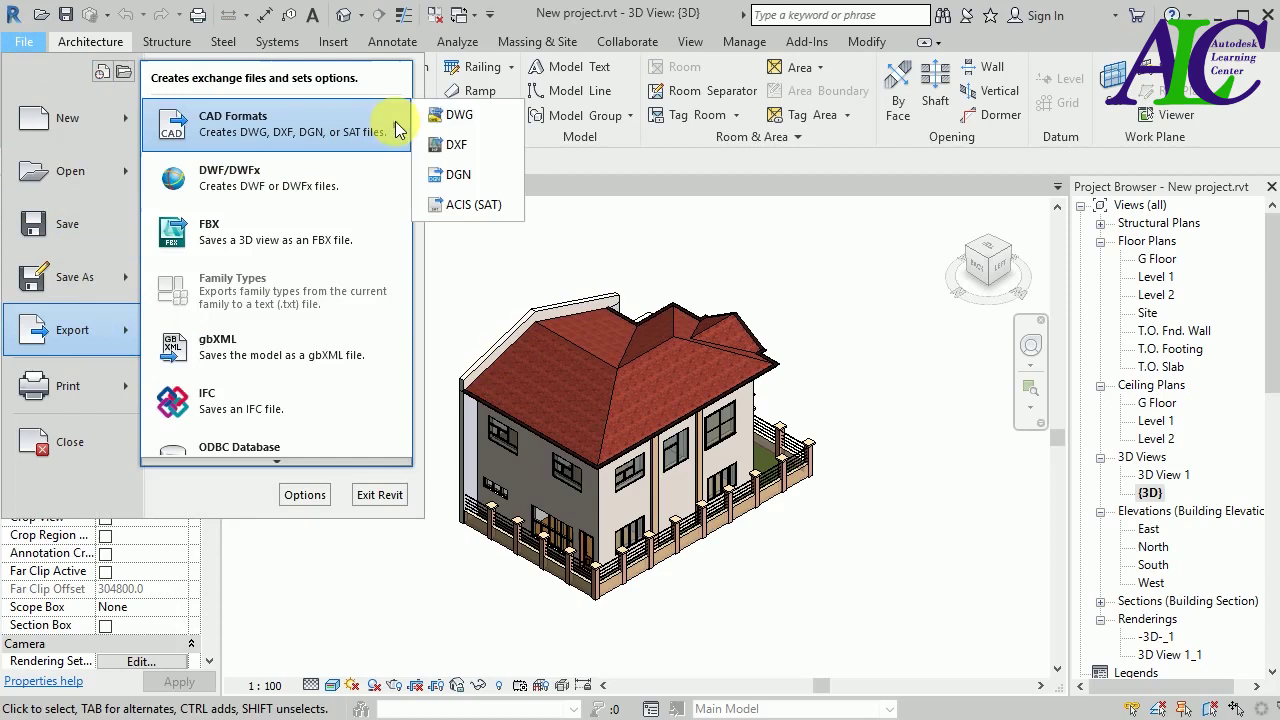
mouse_move(275, 123)
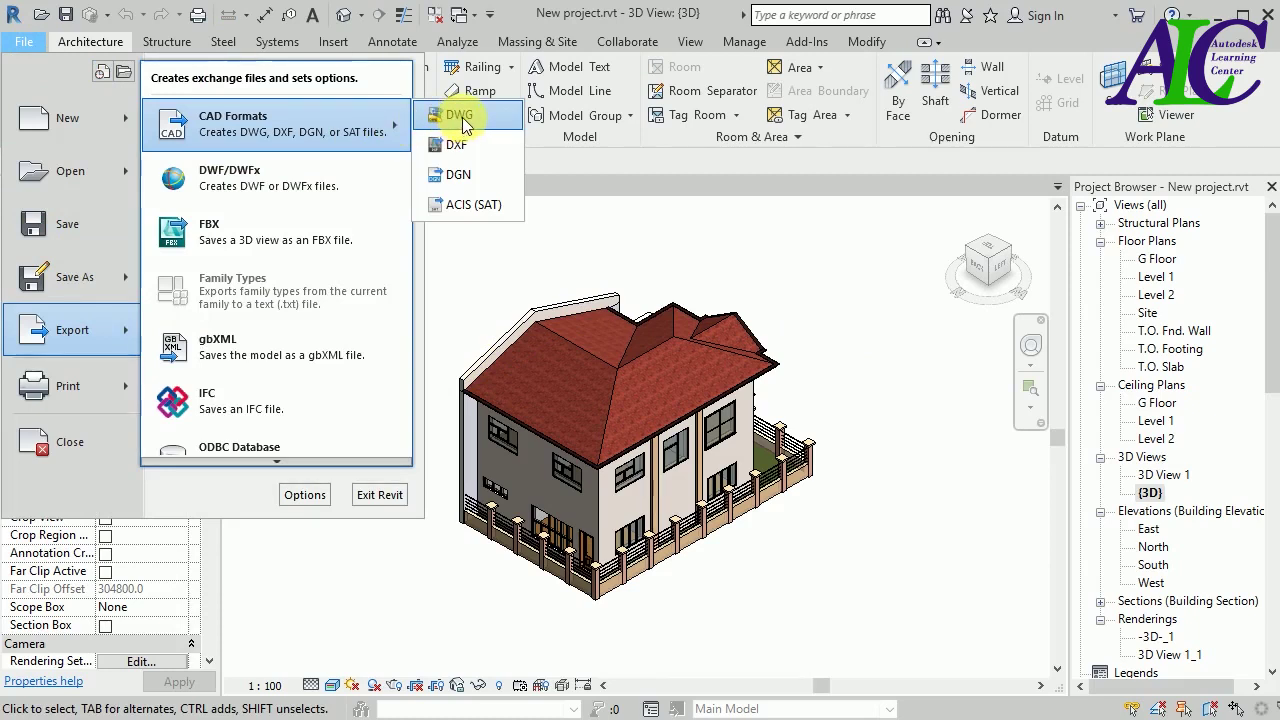
left_click(462, 121)
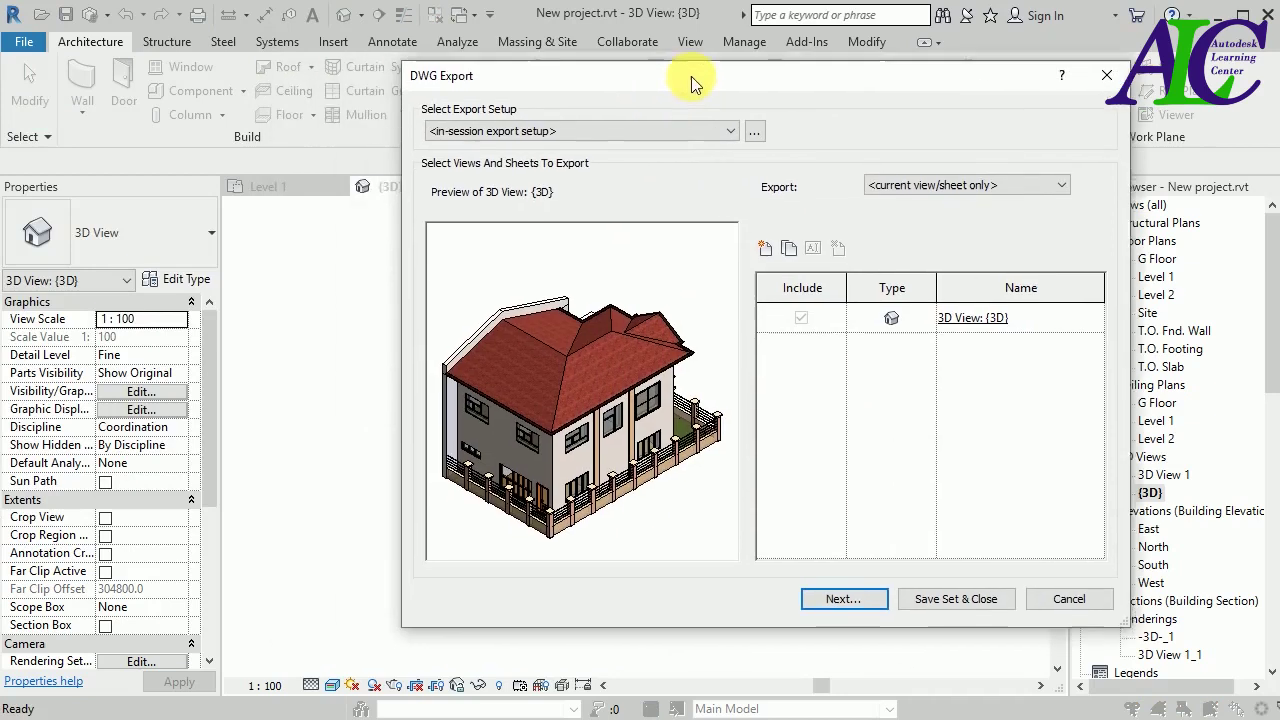
left_click_drag(565, 95, 693, 75)
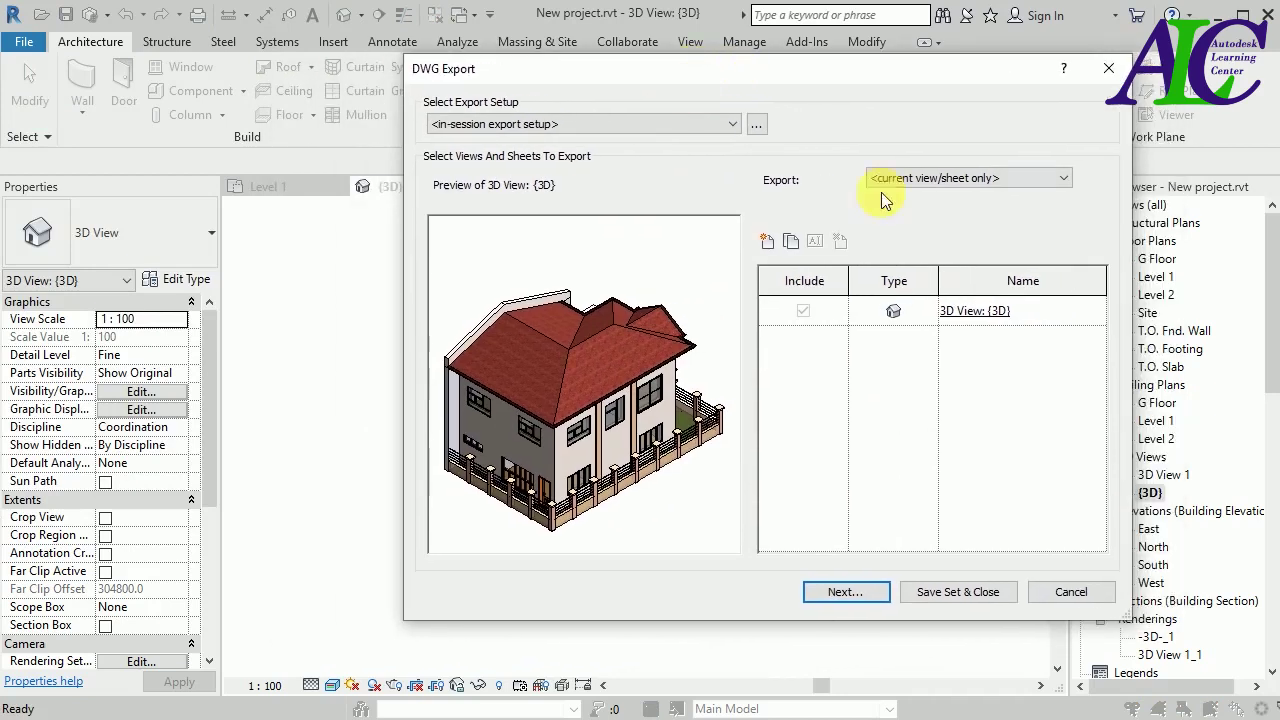
left_click(916, 177)
mouse_move(727, 70)
left_mouse_down()
mouse_move(925, 77)
mouse_move(885, 71)
left_mouse_up()
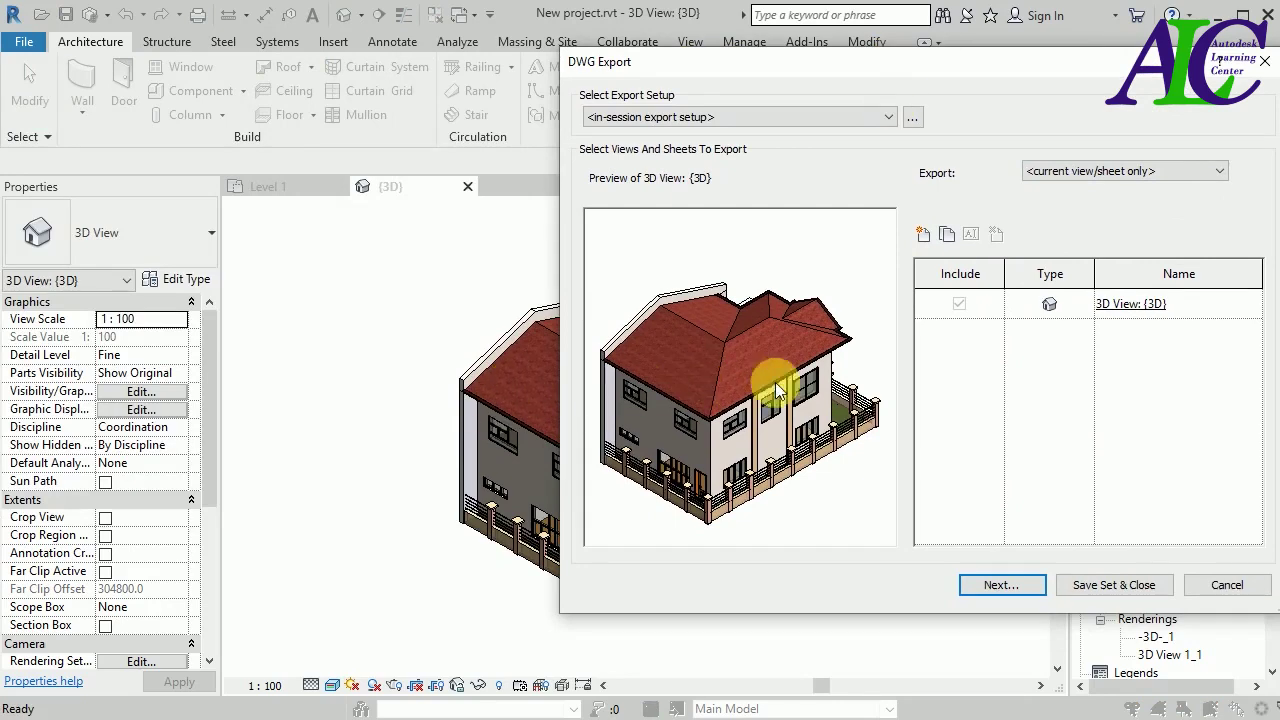
Set Export to the in-session view/sheet set, listing all views and sheets in the model.
left_click(1216, 171)
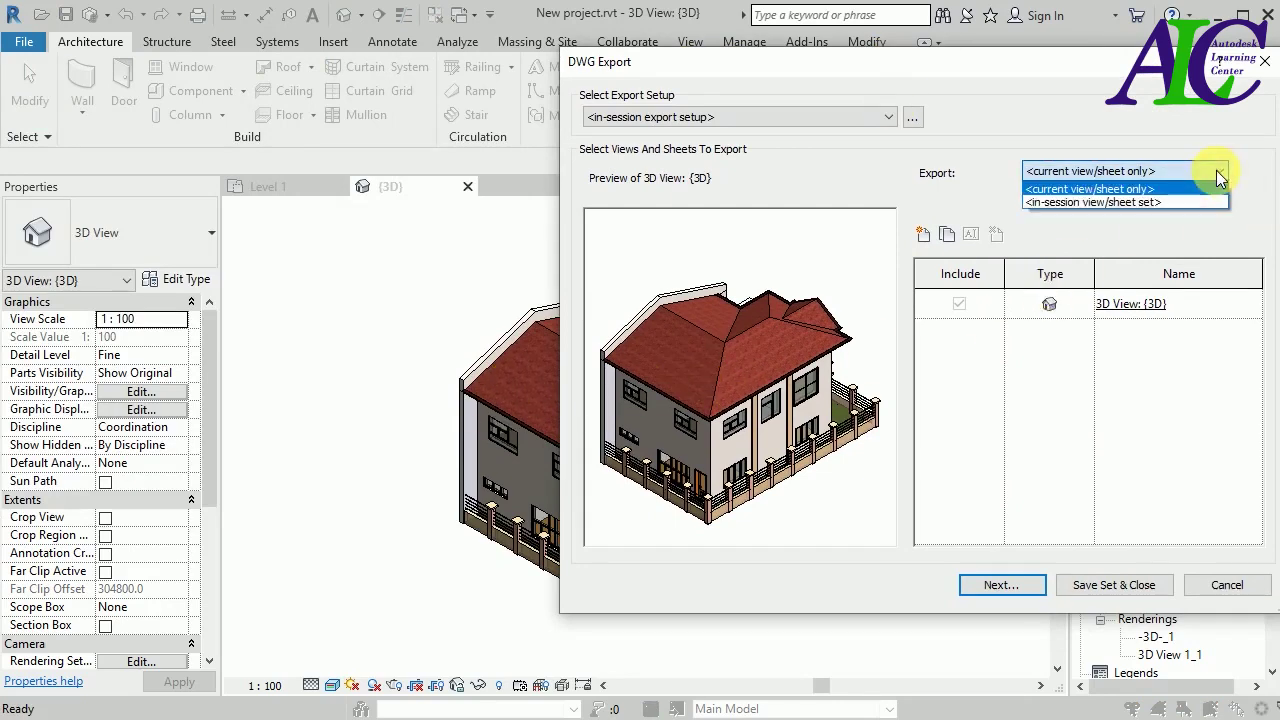
left_click(1144, 201)
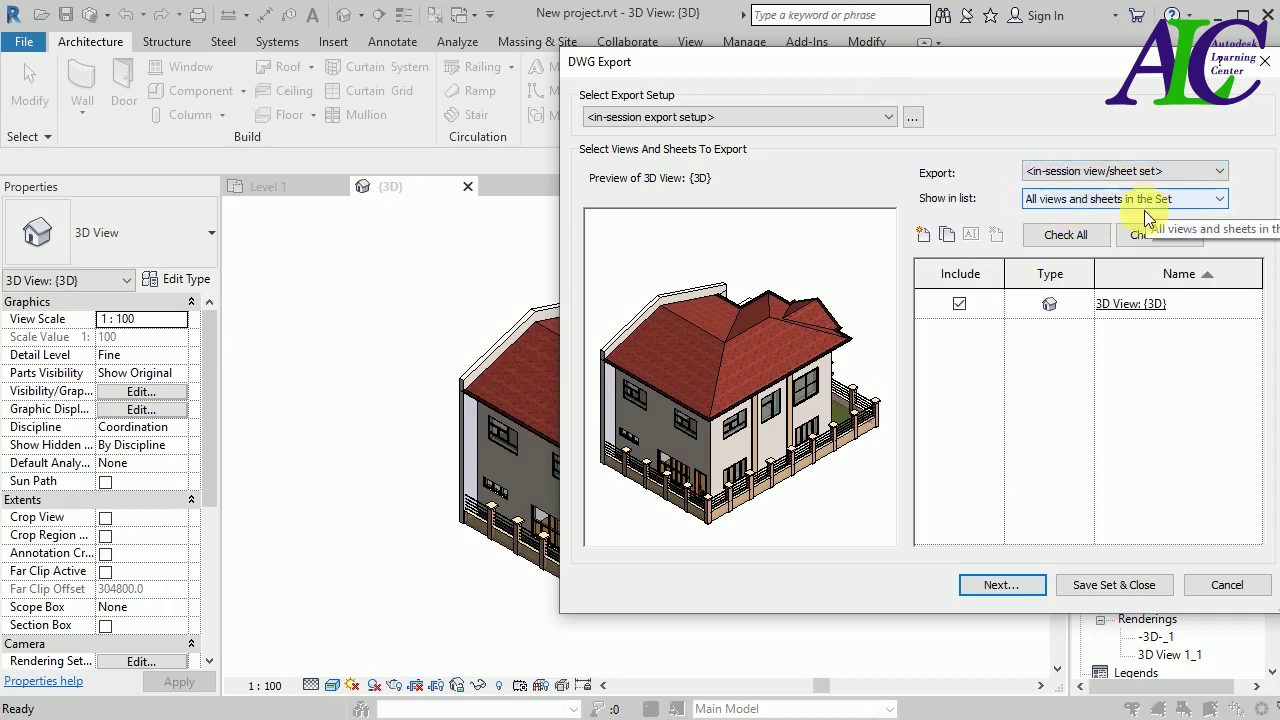
left_click(1217, 198)
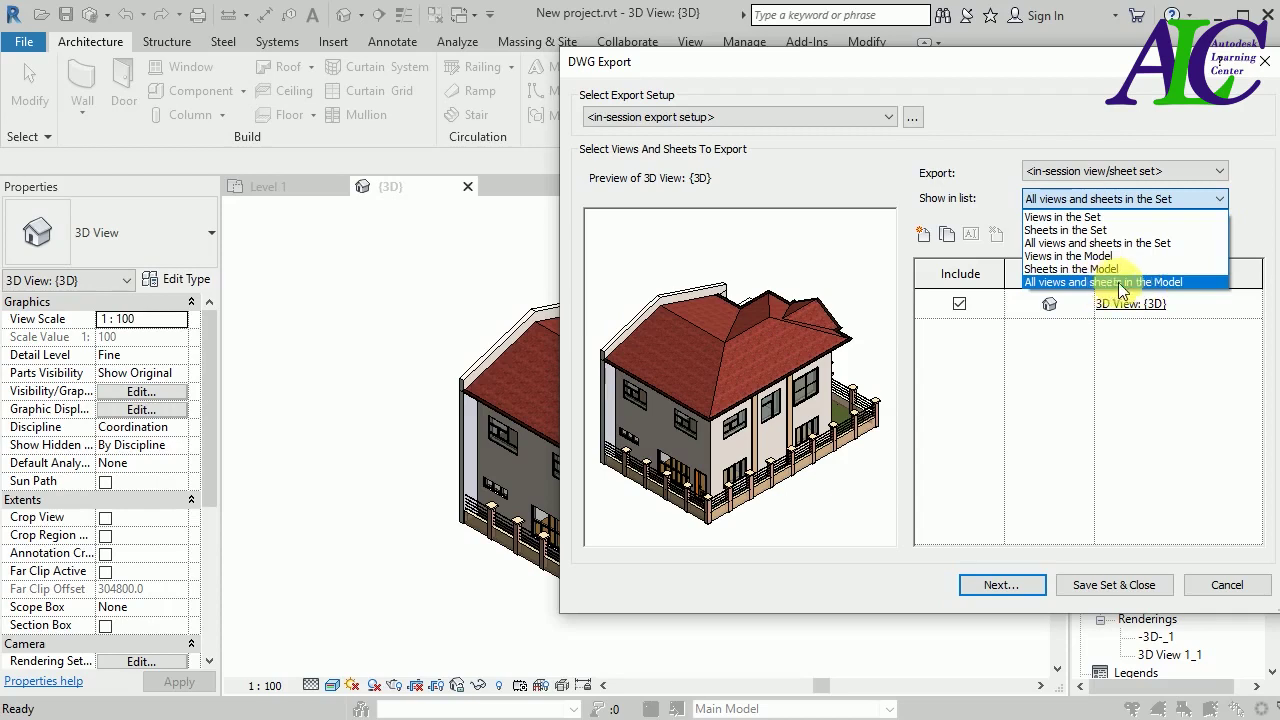
left_click(1153, 283)
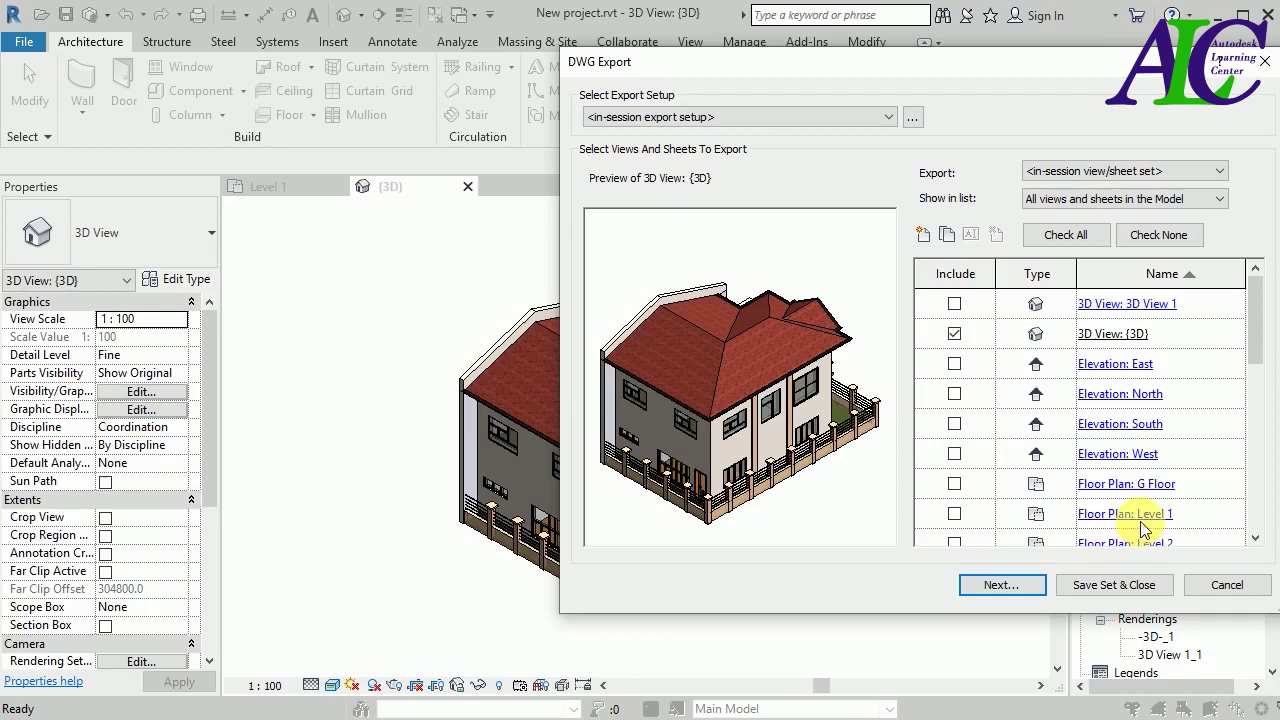
Check the Level 1, Level 2 and G Floor floor plans for export.
left_click(955, 515)
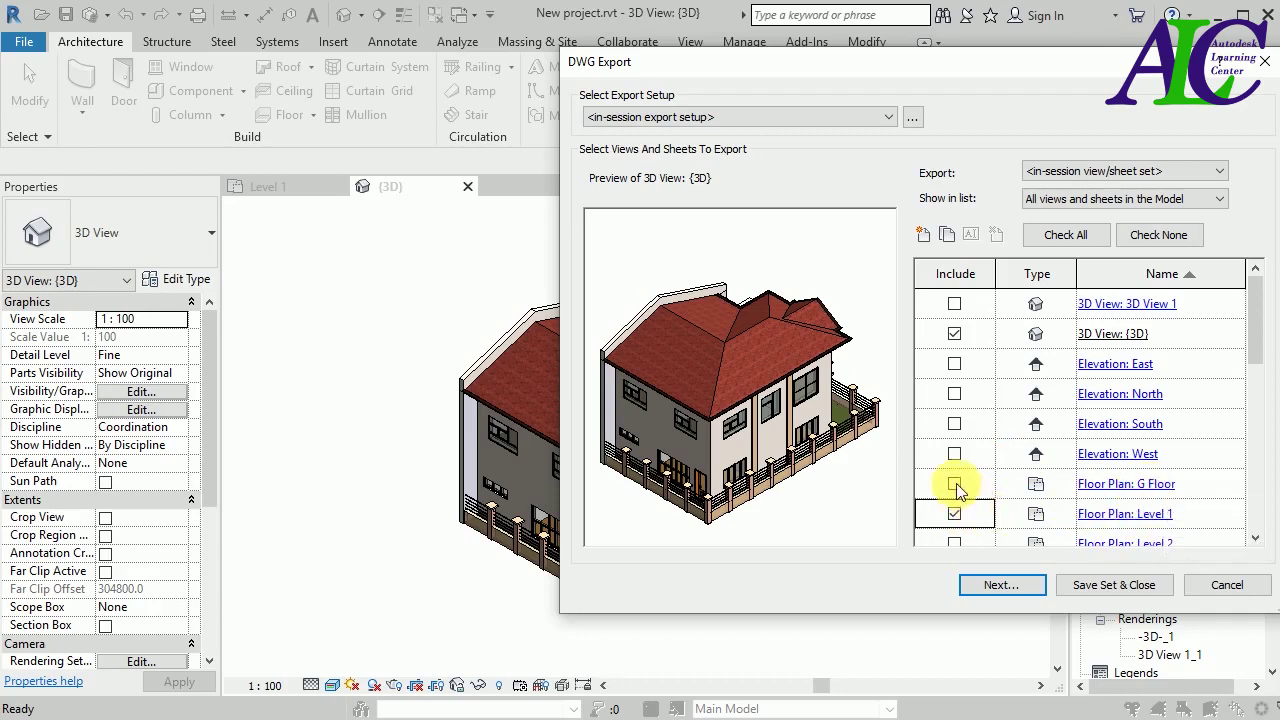
scroll(967, 458, "down", 1)
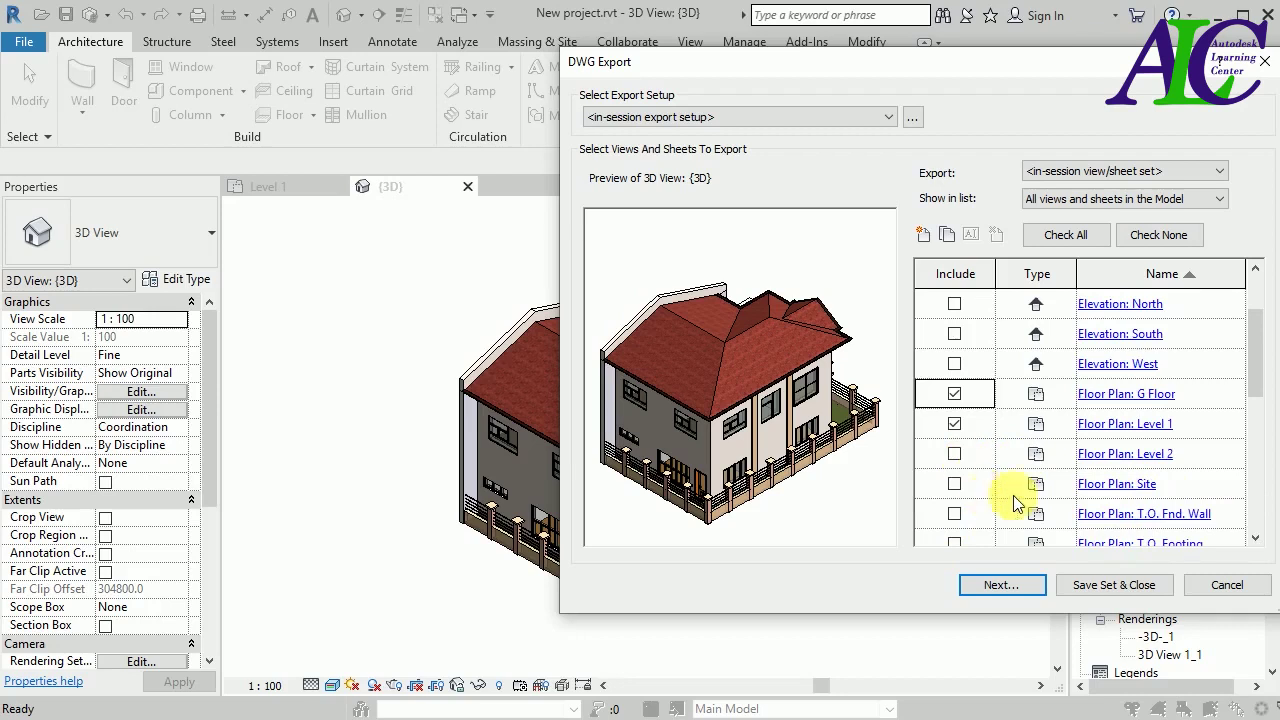
left_click(955, 456)
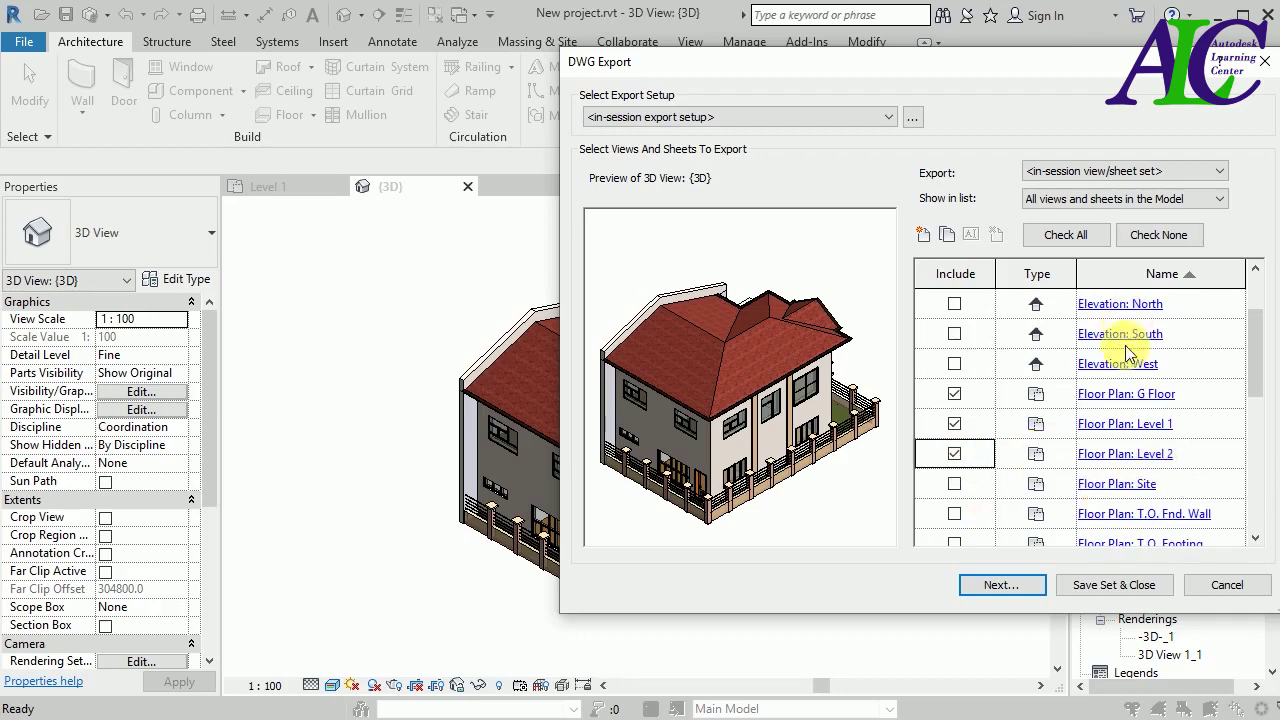
scroll(1070, 430, "down", 1)
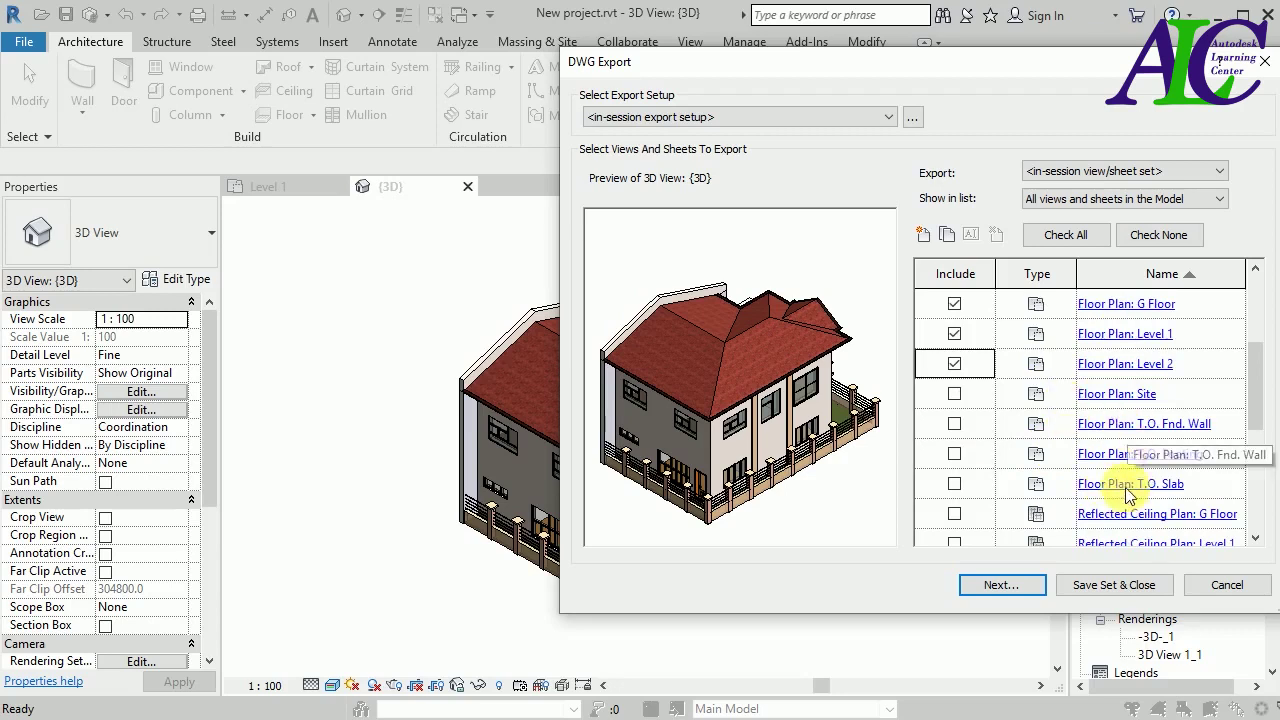
scroll(1108, 500, "down", 2)
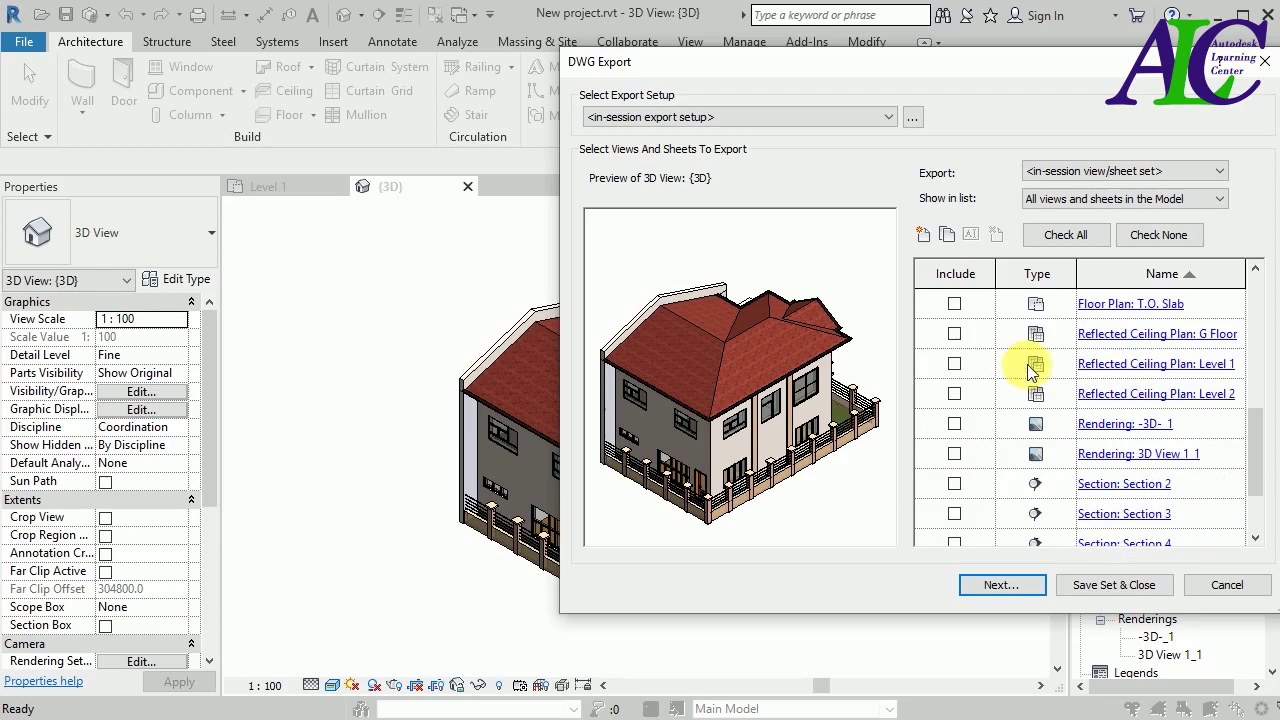
Export the views as AutoCAD 2018 DWG files named 'New project' to the Desktop.
left_click(1017, 586)
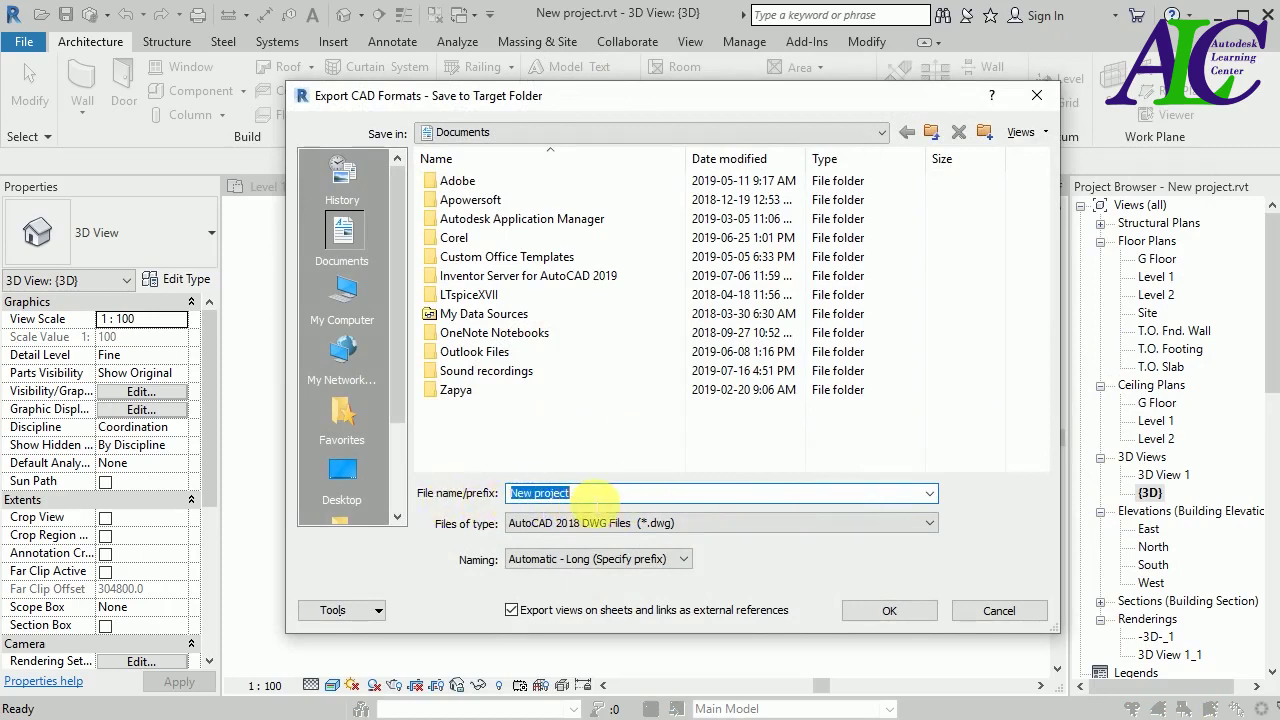
left_click(768, 522)
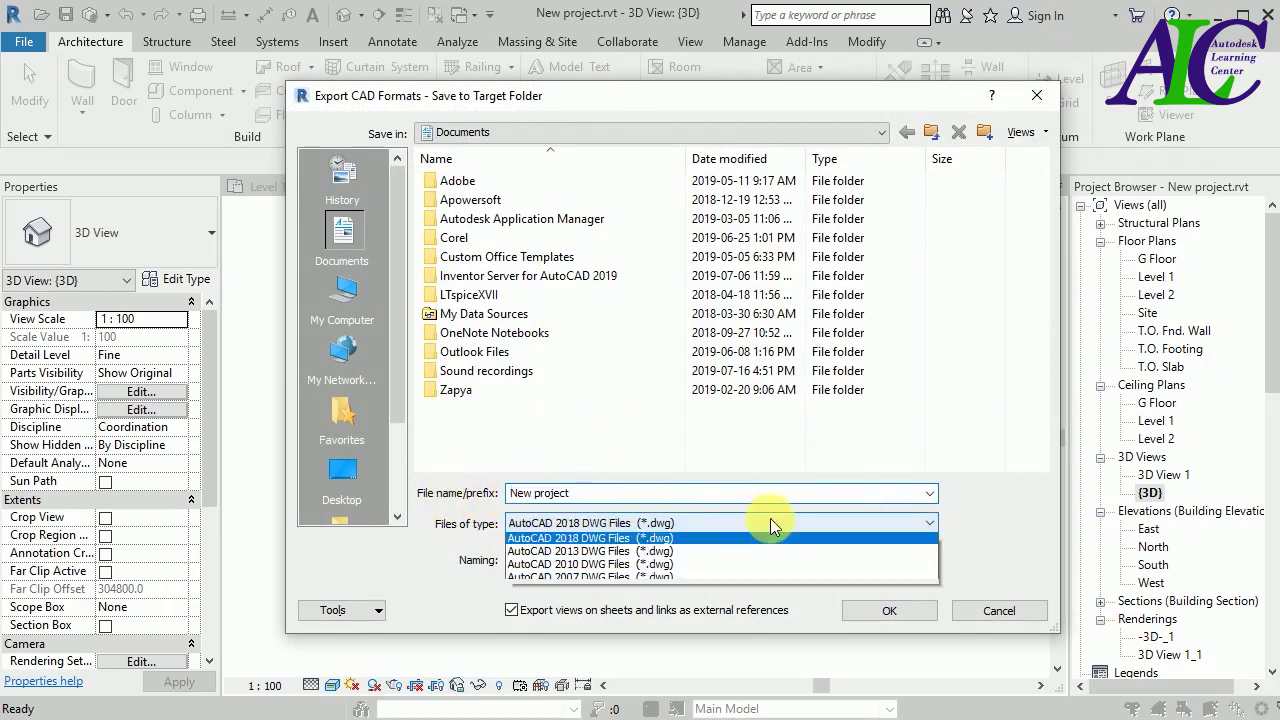
left_click(704, 519)
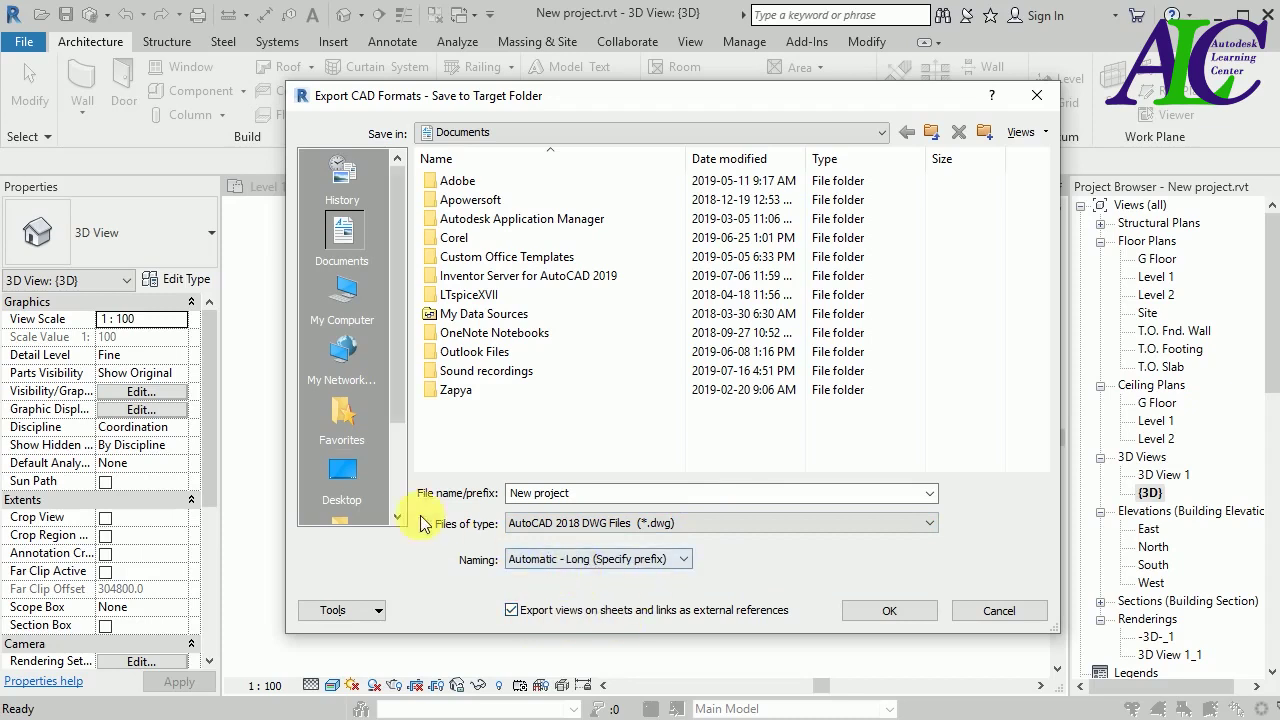
left_click(343, 492)
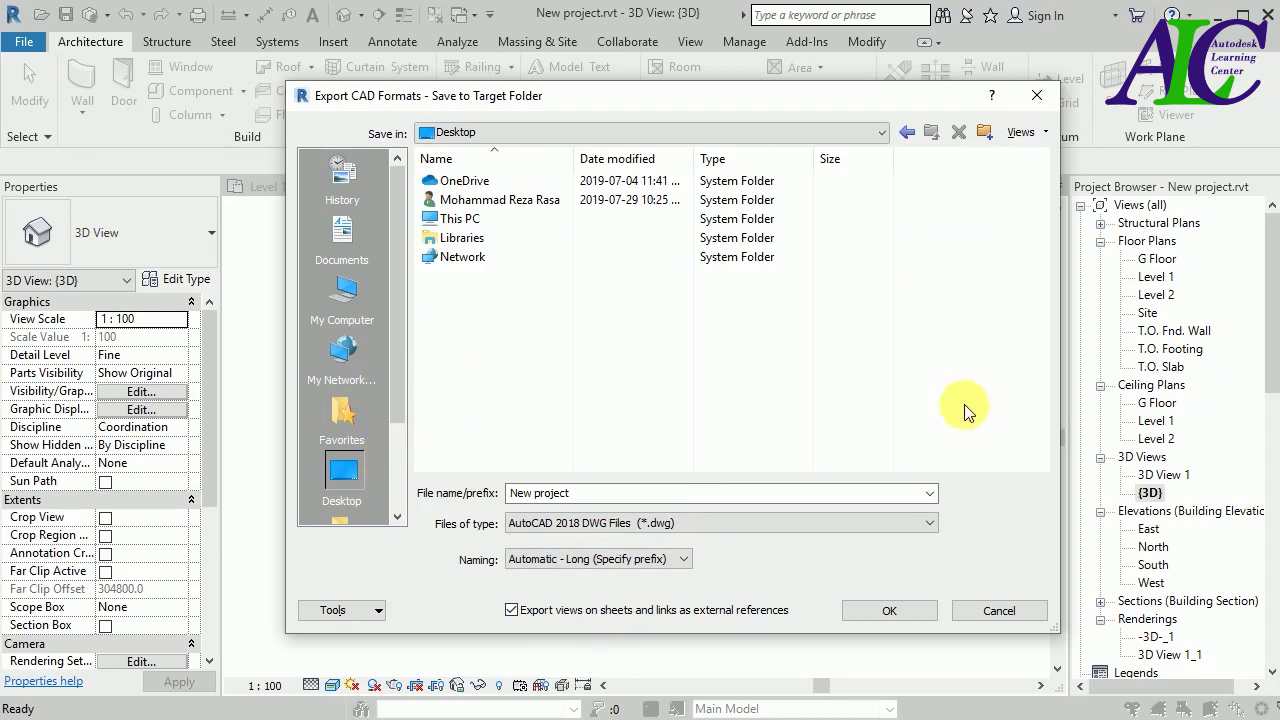
left_click(884, 612)
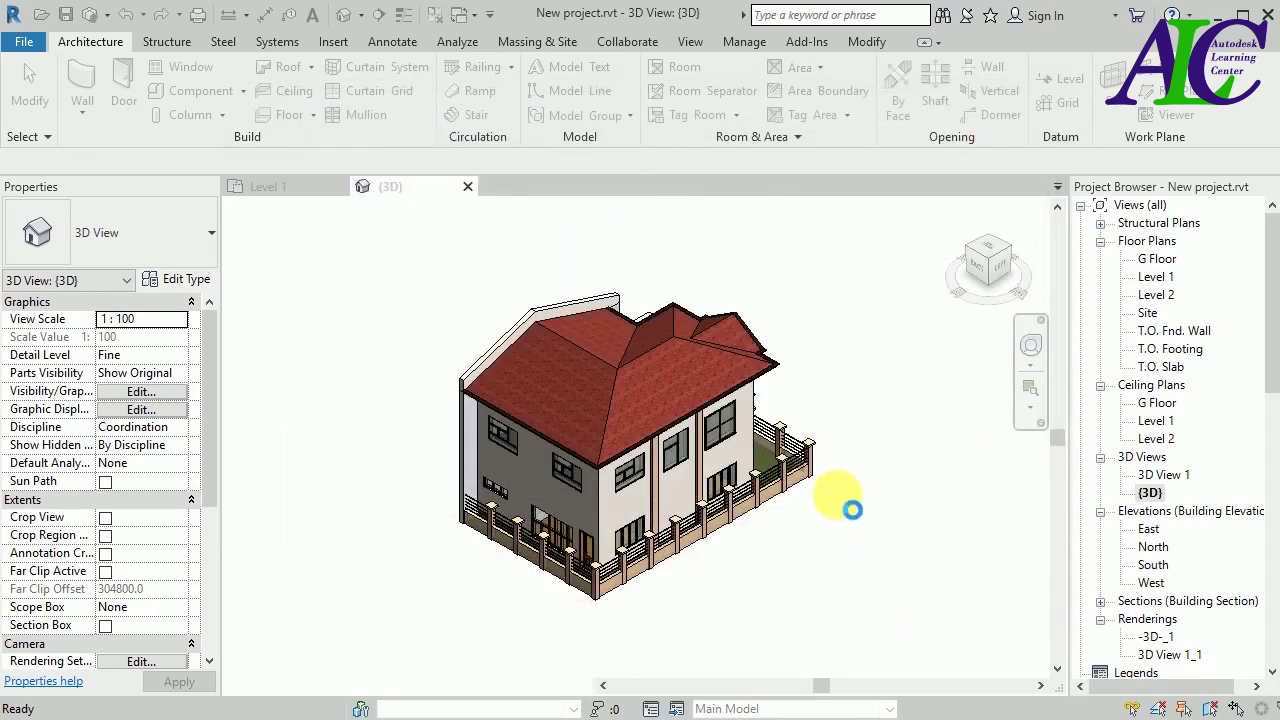
Minimize Revit, refresh the desktop to show the exported DWGs, and launch AutoCAD 2019.
left_click(722, 703)
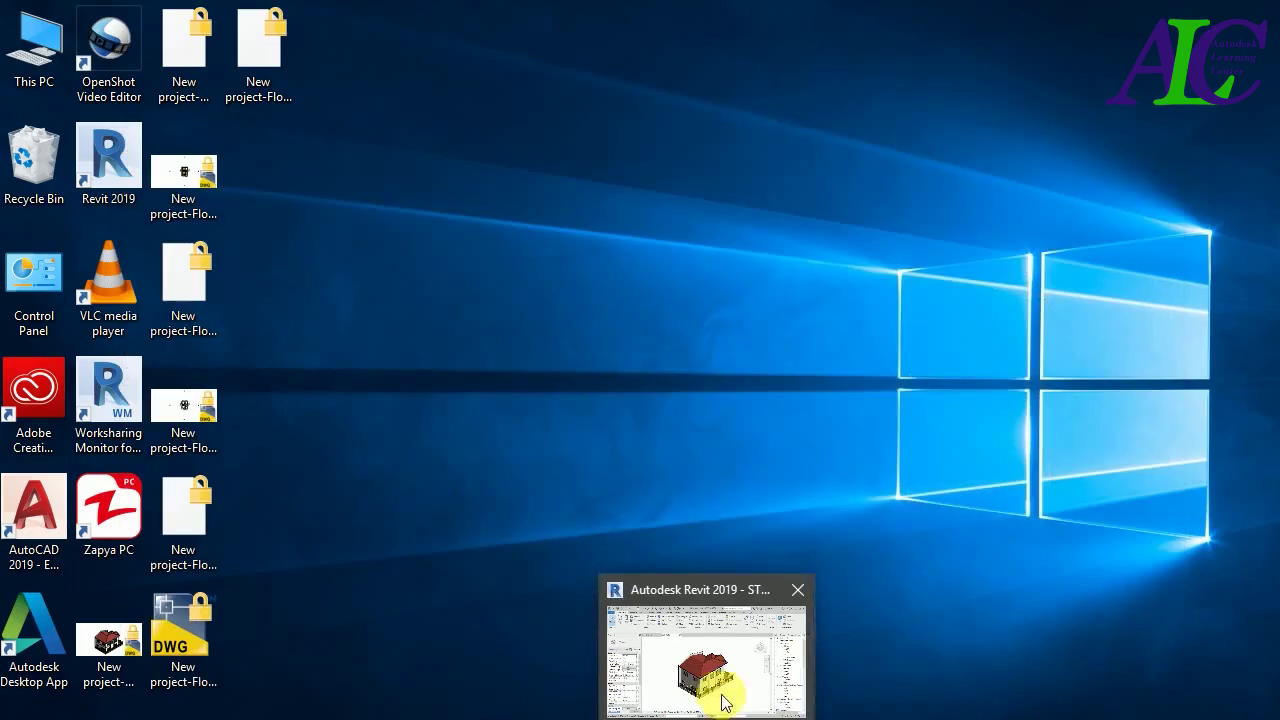
right_click(445, 517)
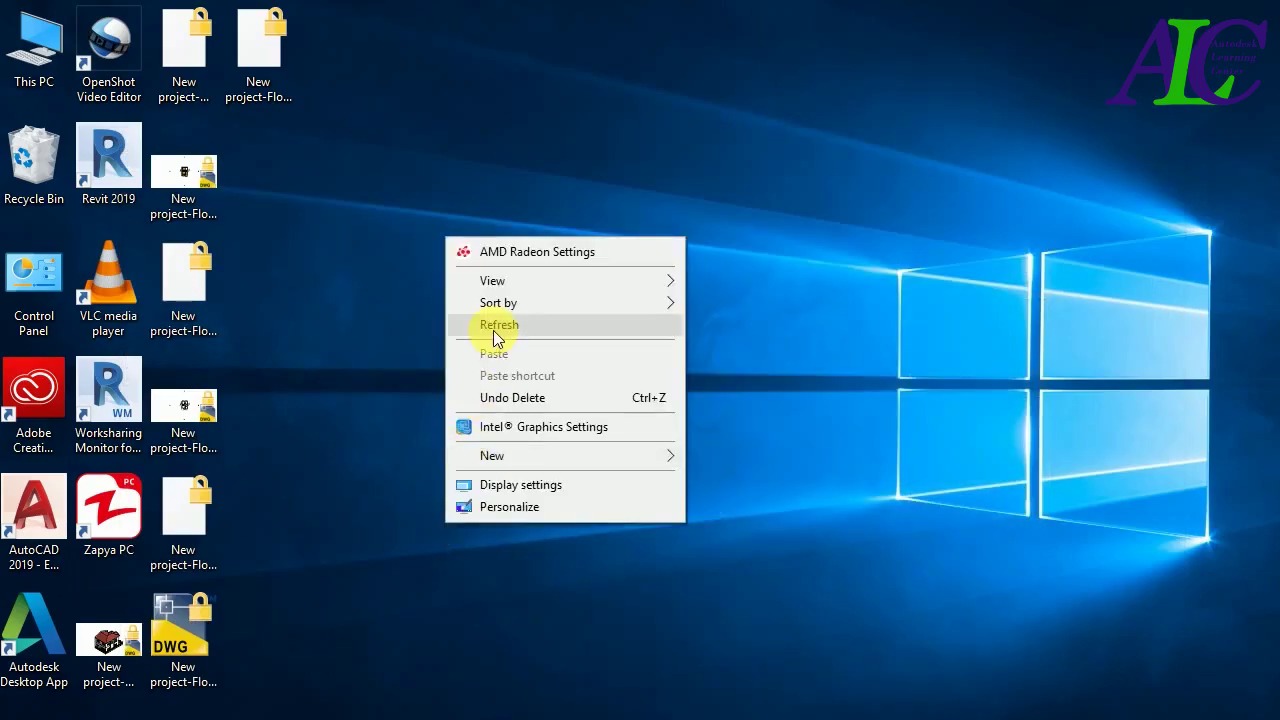
left_click(497, 331)
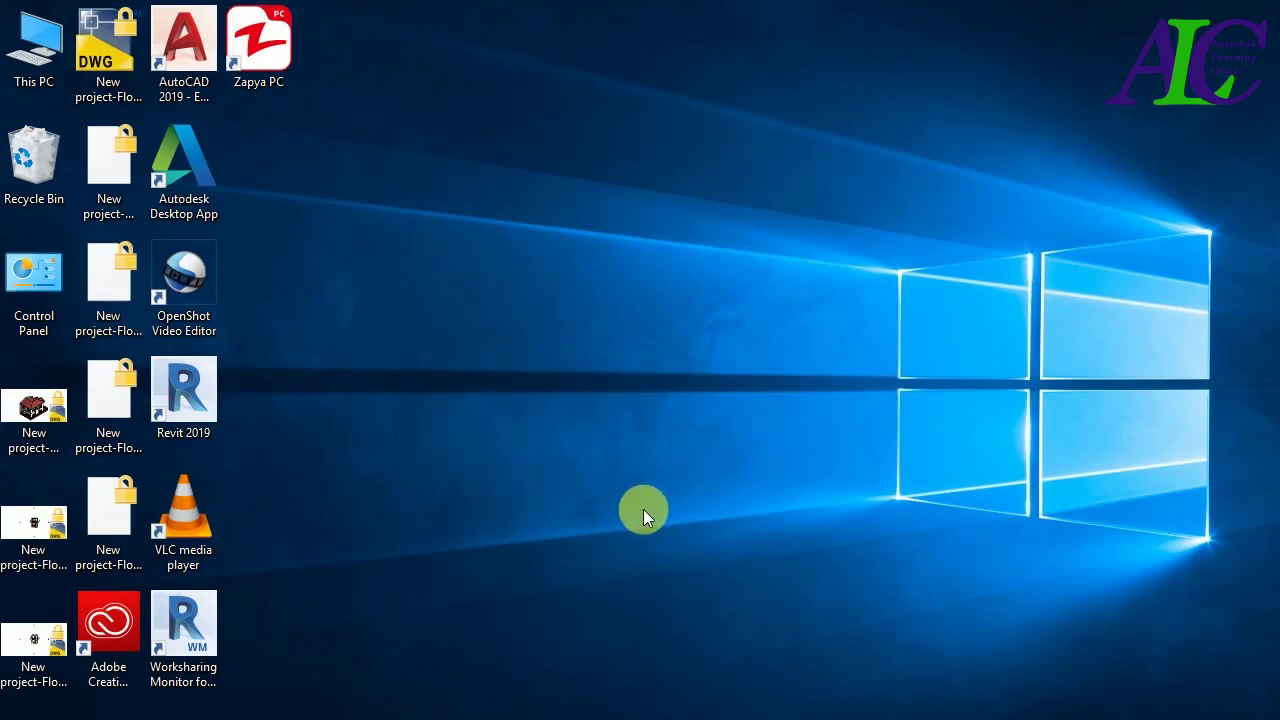
left_click(585, 650)
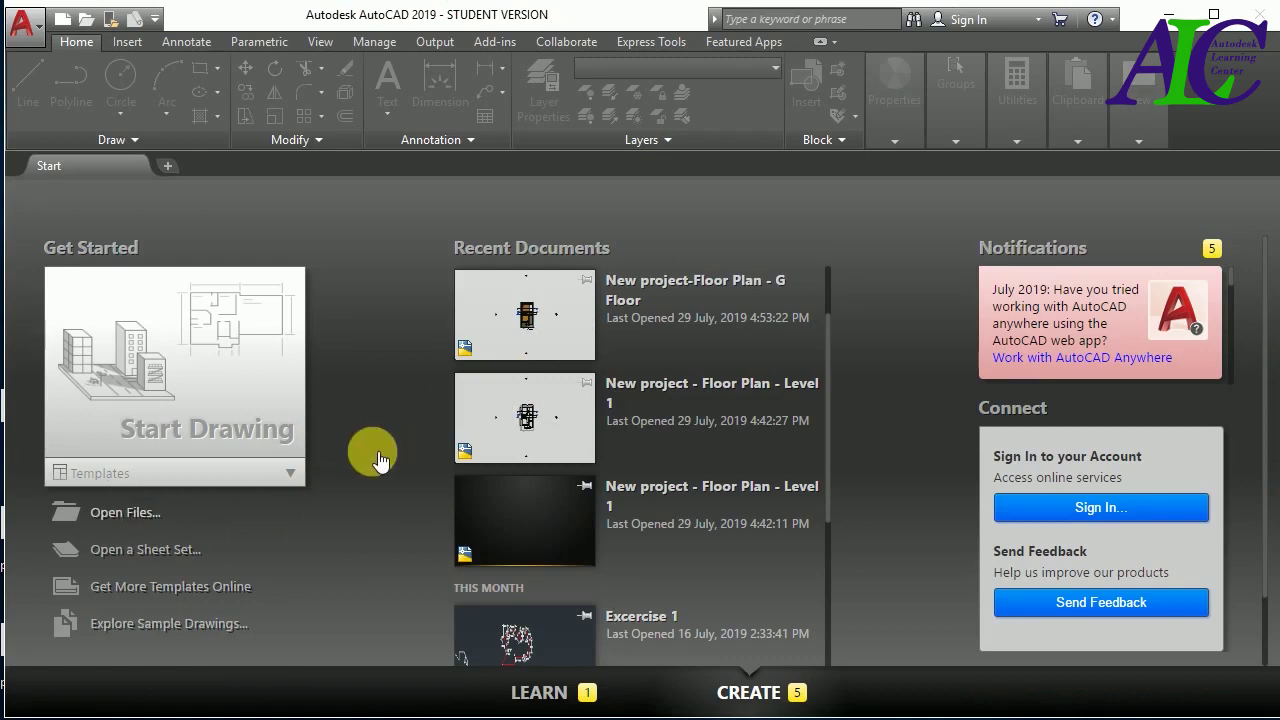
Open 'New project-Floor Plan - Level 1.dwg' from the Desktop in AutoCAD.
left_click(128, 510)
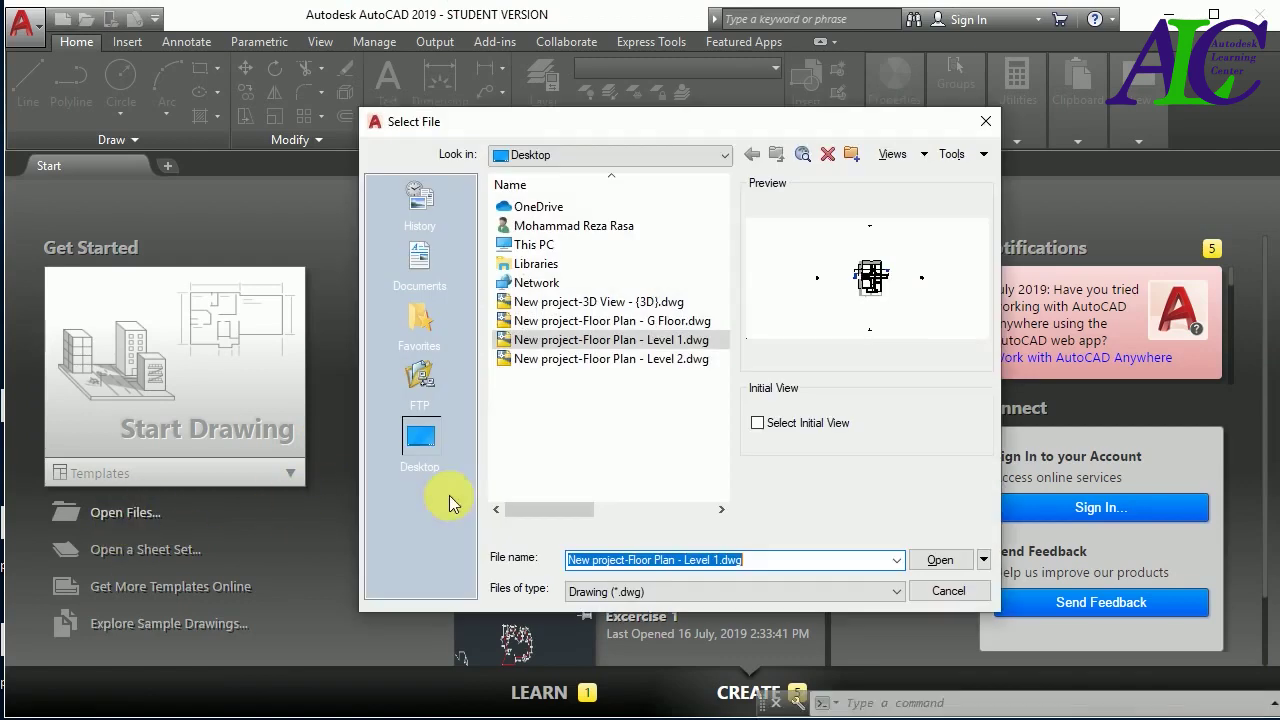
left_click(420, 435)
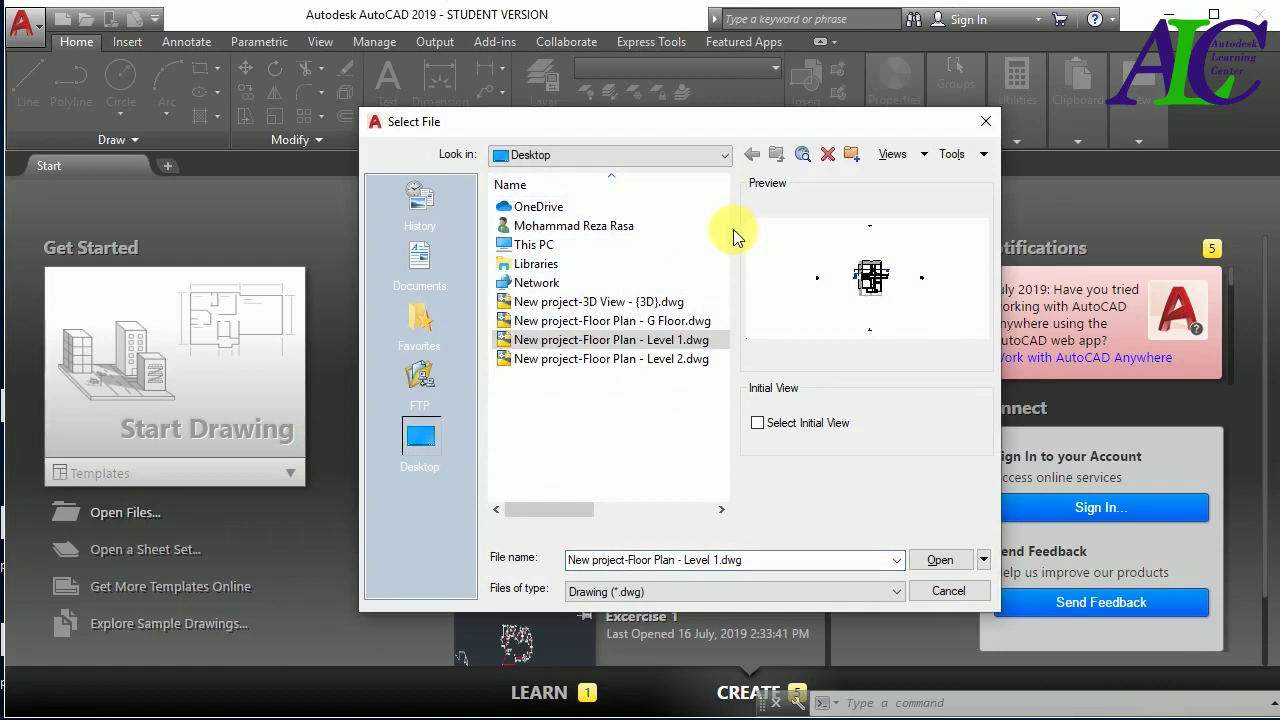
left_click(620, 358)
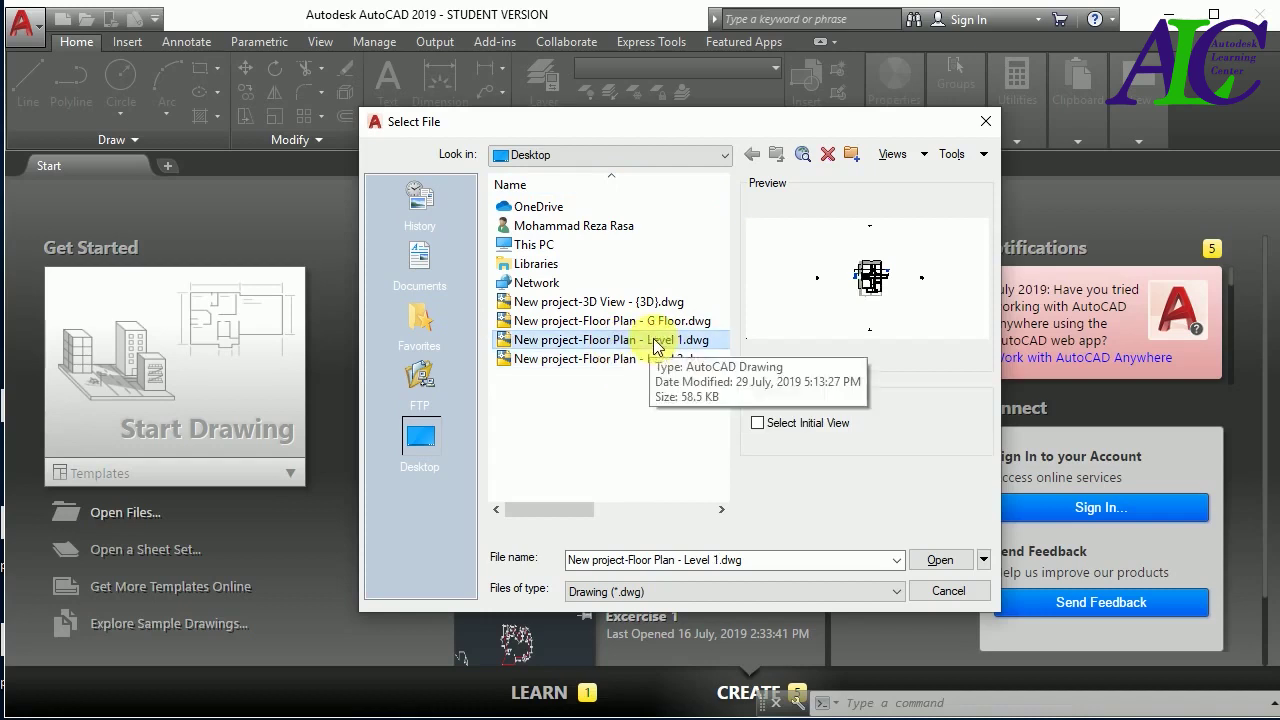
left_click(936, 561)
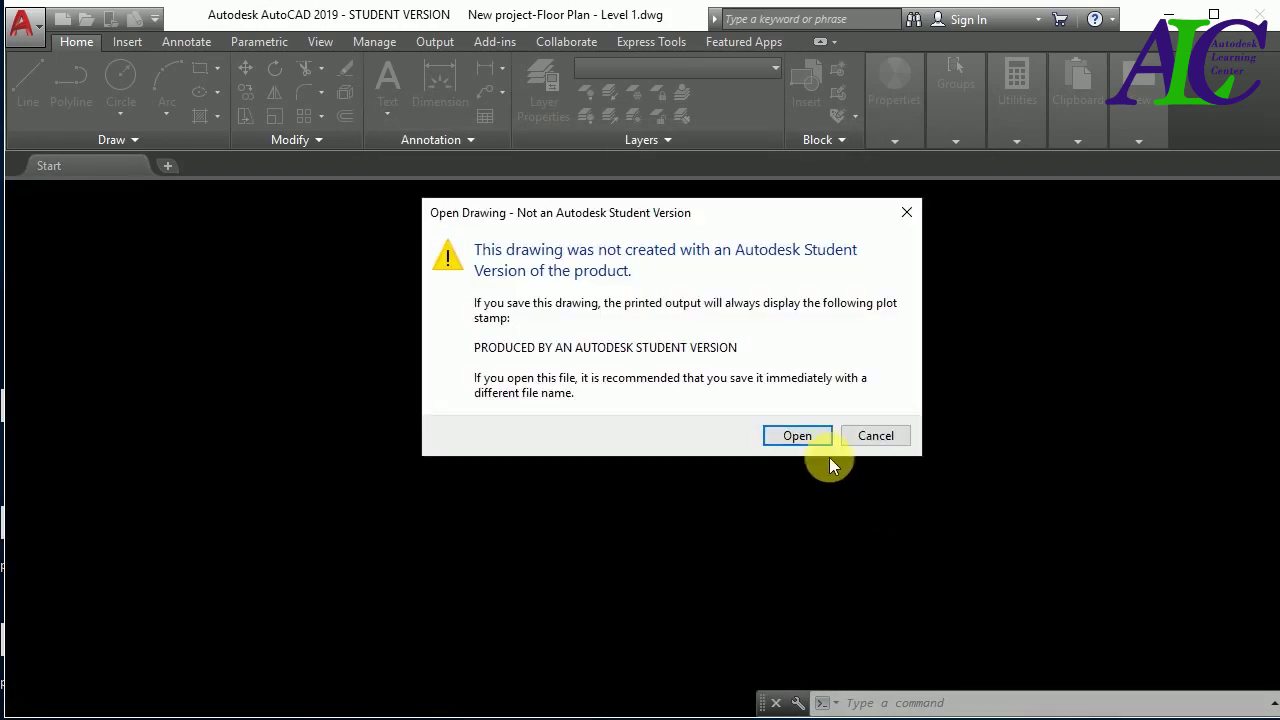
Accept the student-version warning, zoom to extents, and zoom in and out over the Level 1 plan.
left_click(810, 440)
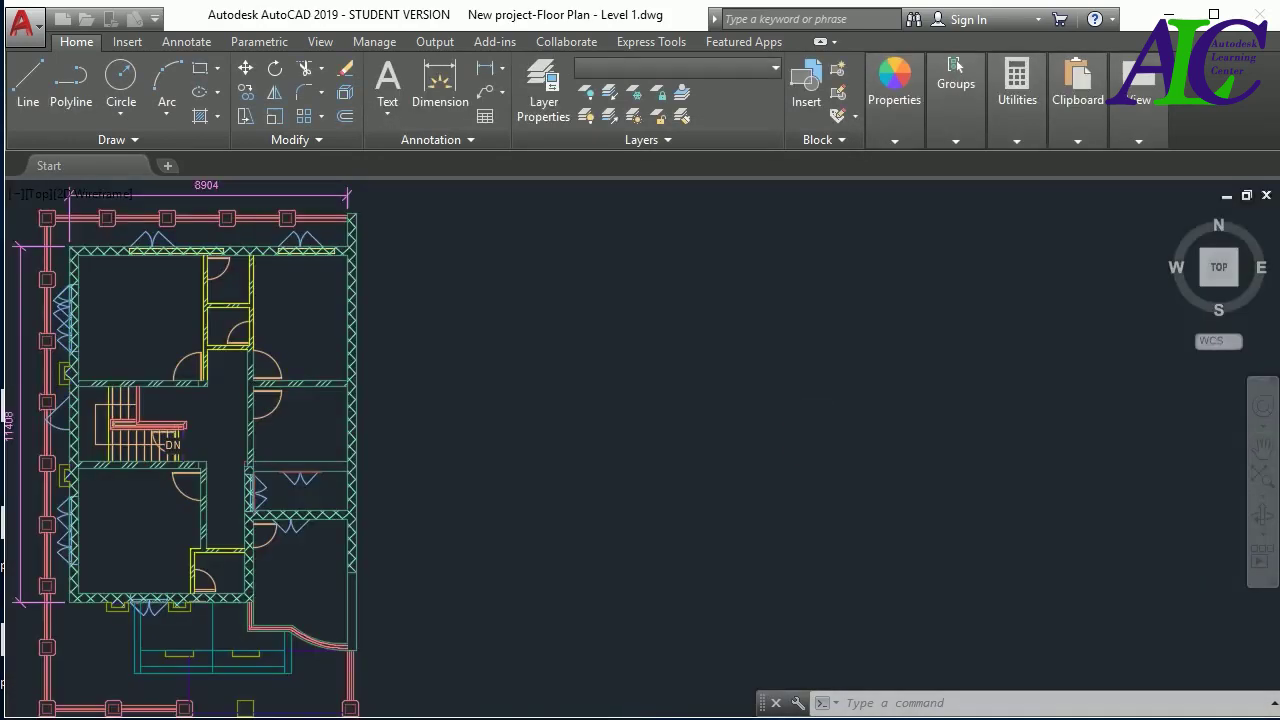
middle_click(920, 443)
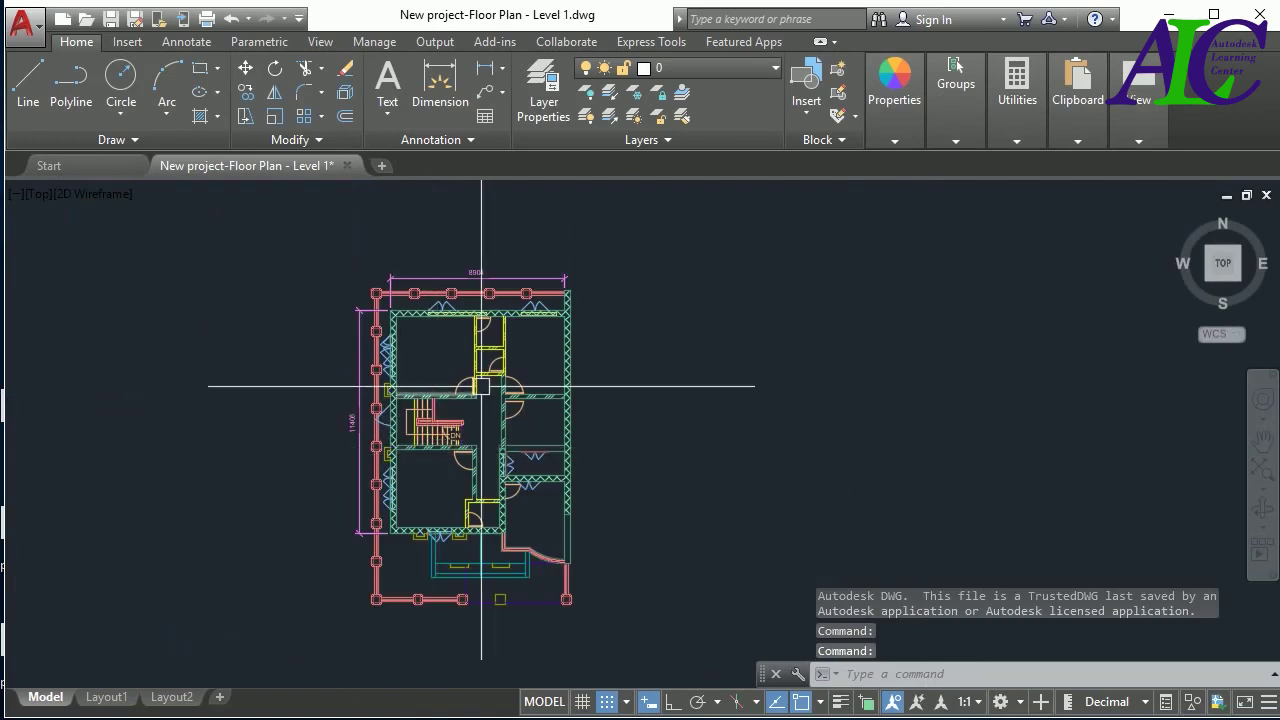
scroll(481, 386, "up", 2)
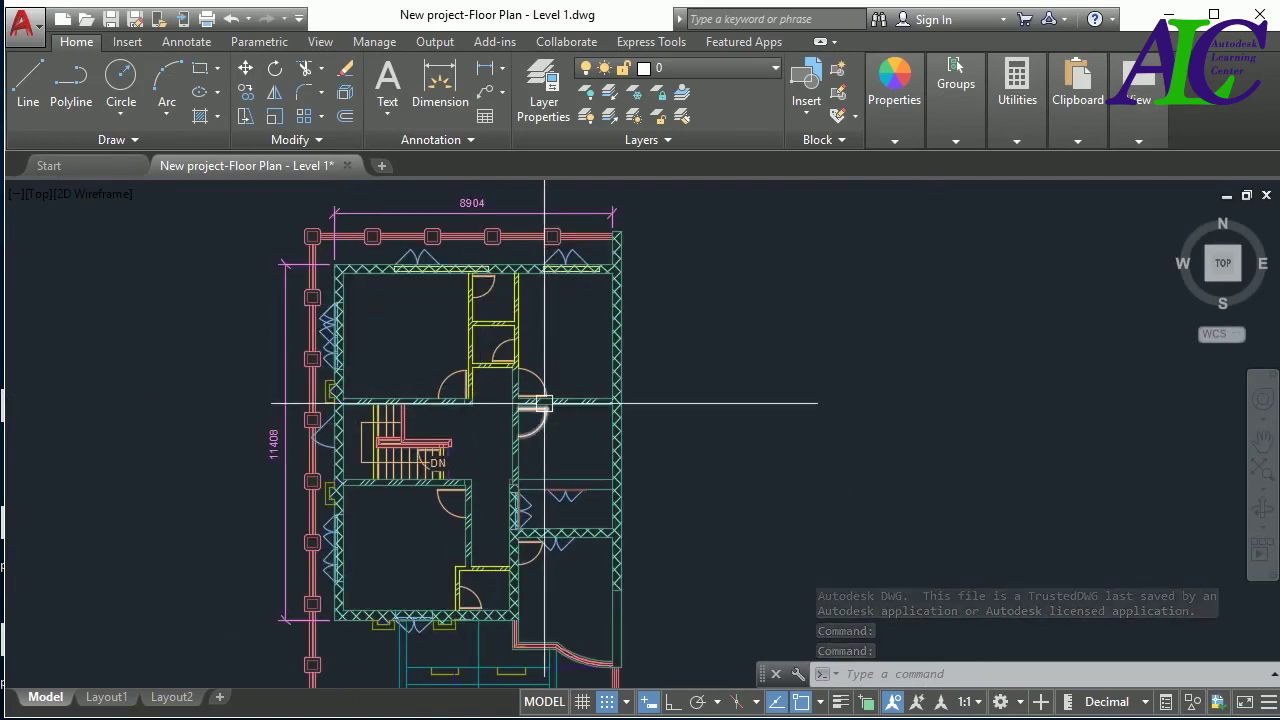
scroll(544, 404, "down", 2)
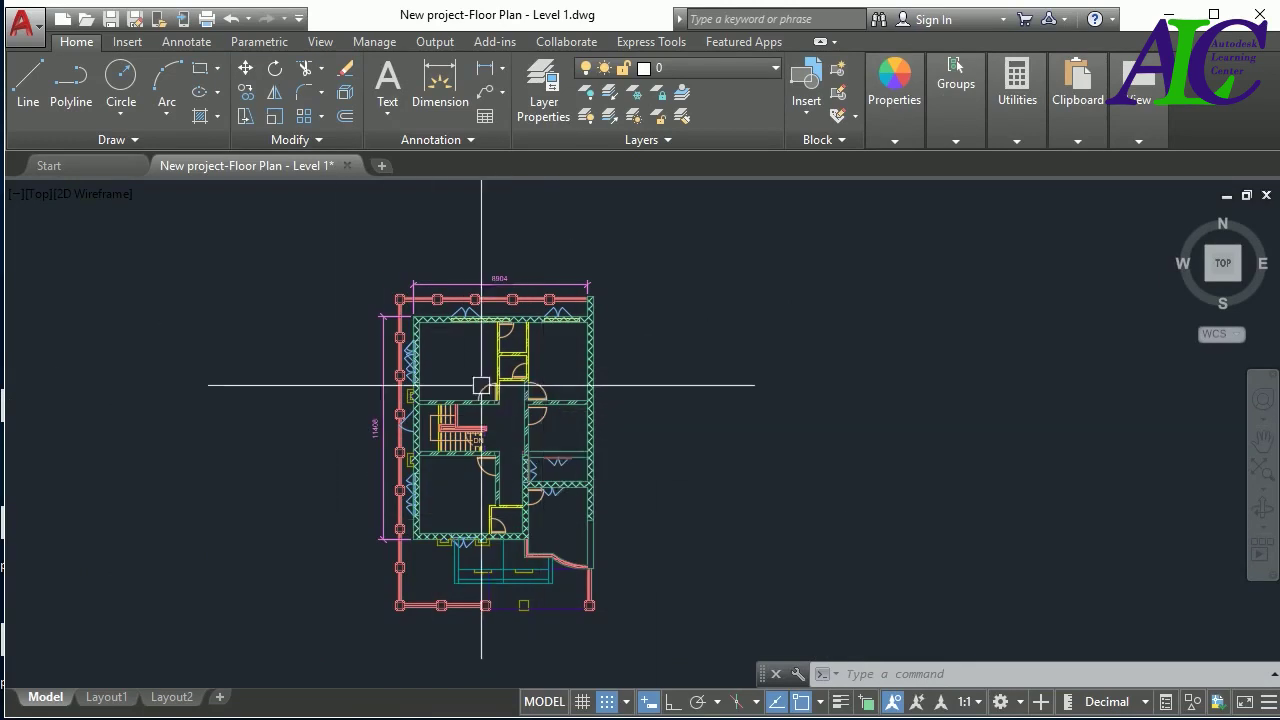
scroll(592, 431, "up", 2)
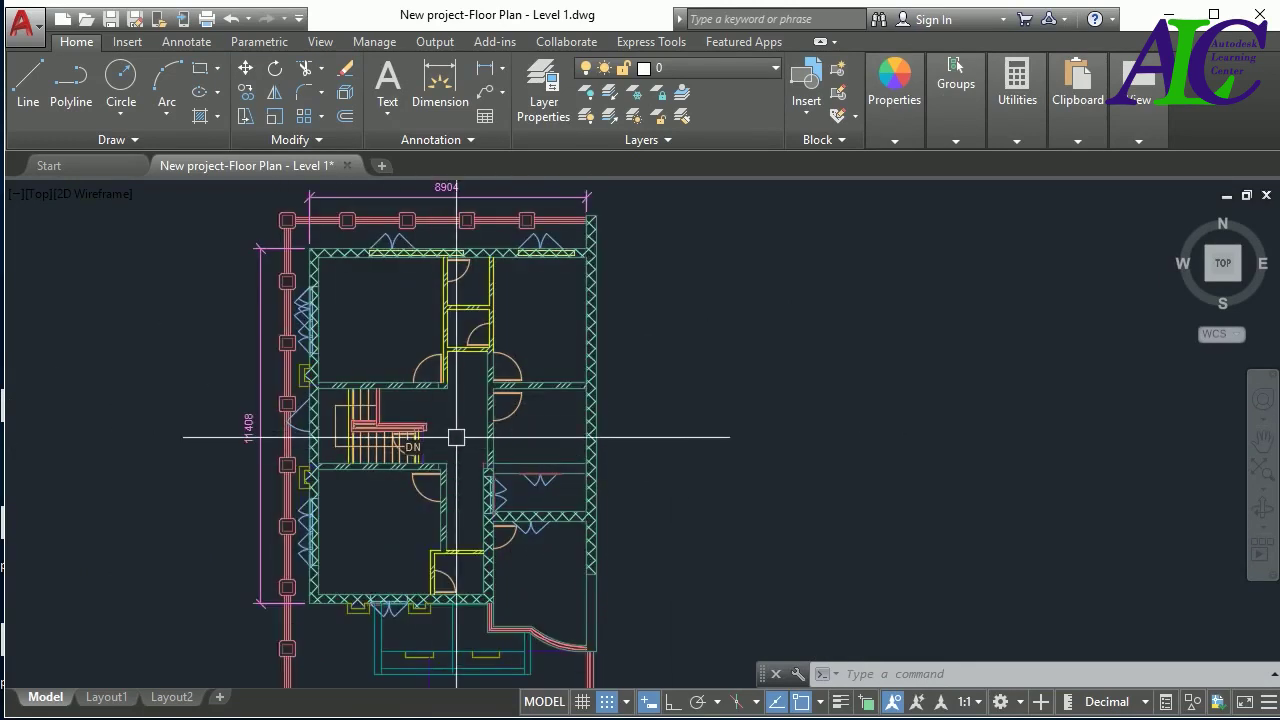
scroll(456, 437, "down", 2)
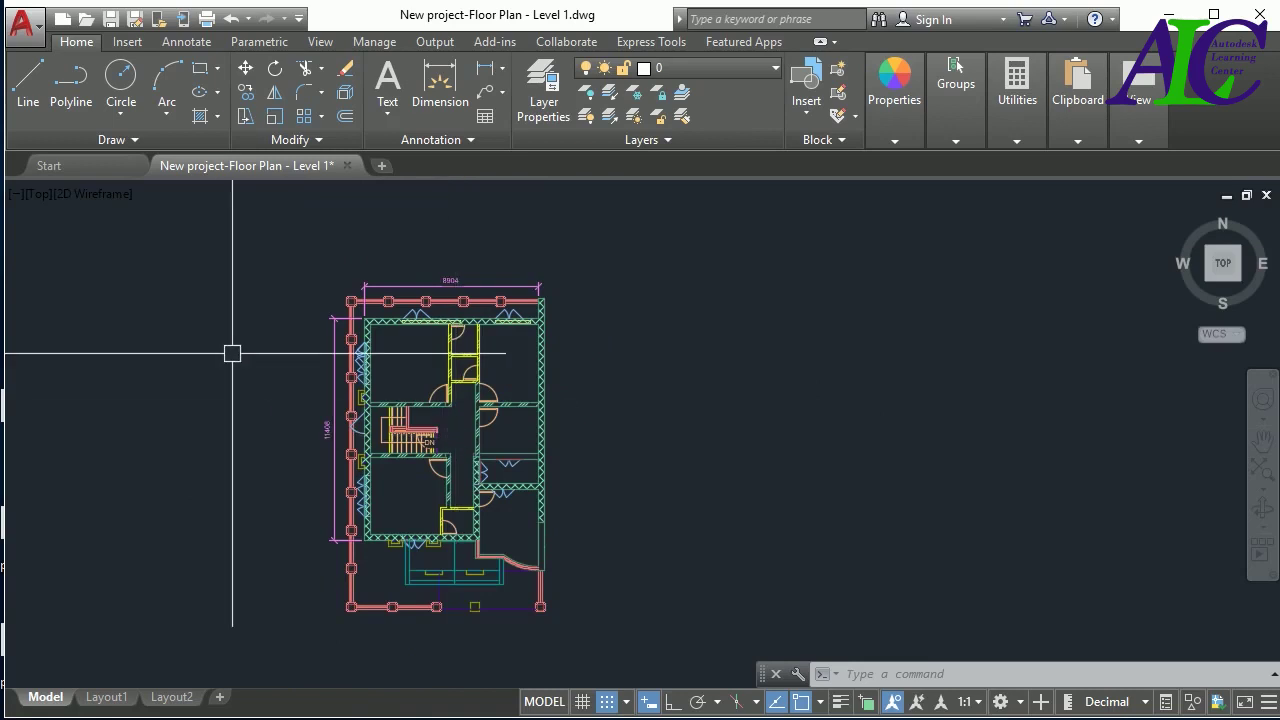
Open 'New project-3D View - {3D}.dwg' from the Start page and zoom around the 3D house.
left_click(131, 166)
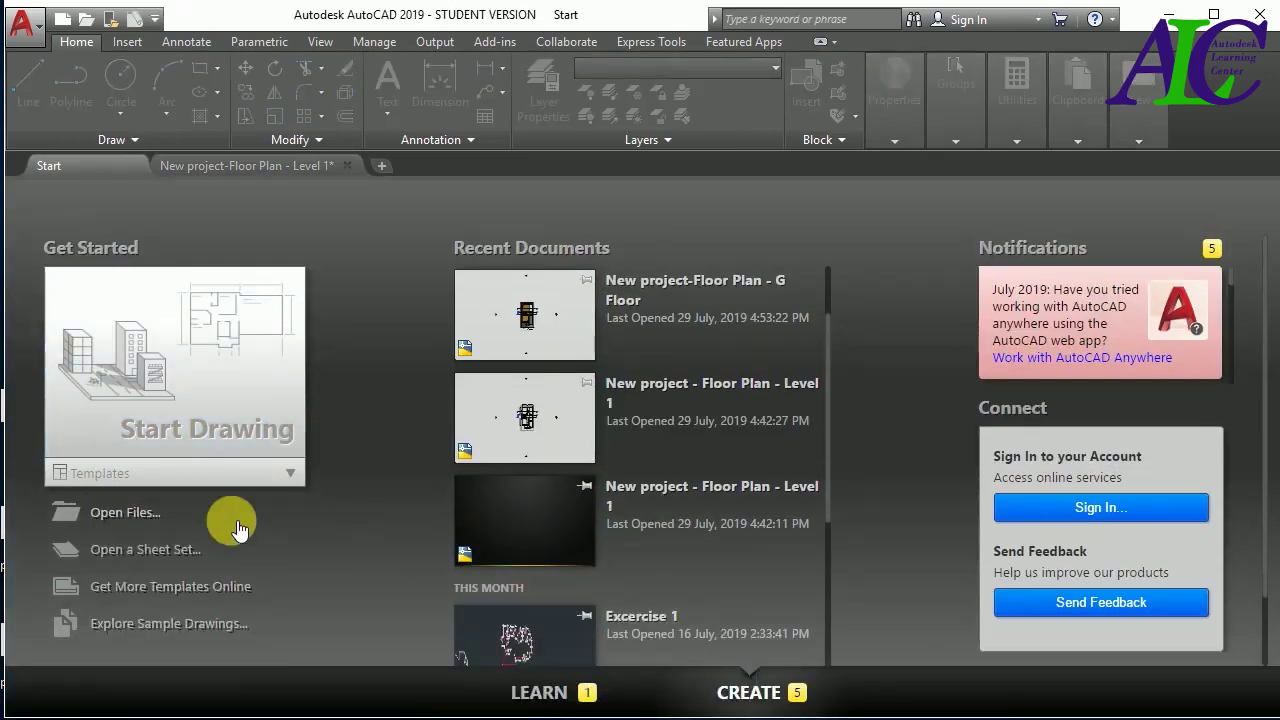
left_click(118, 512)
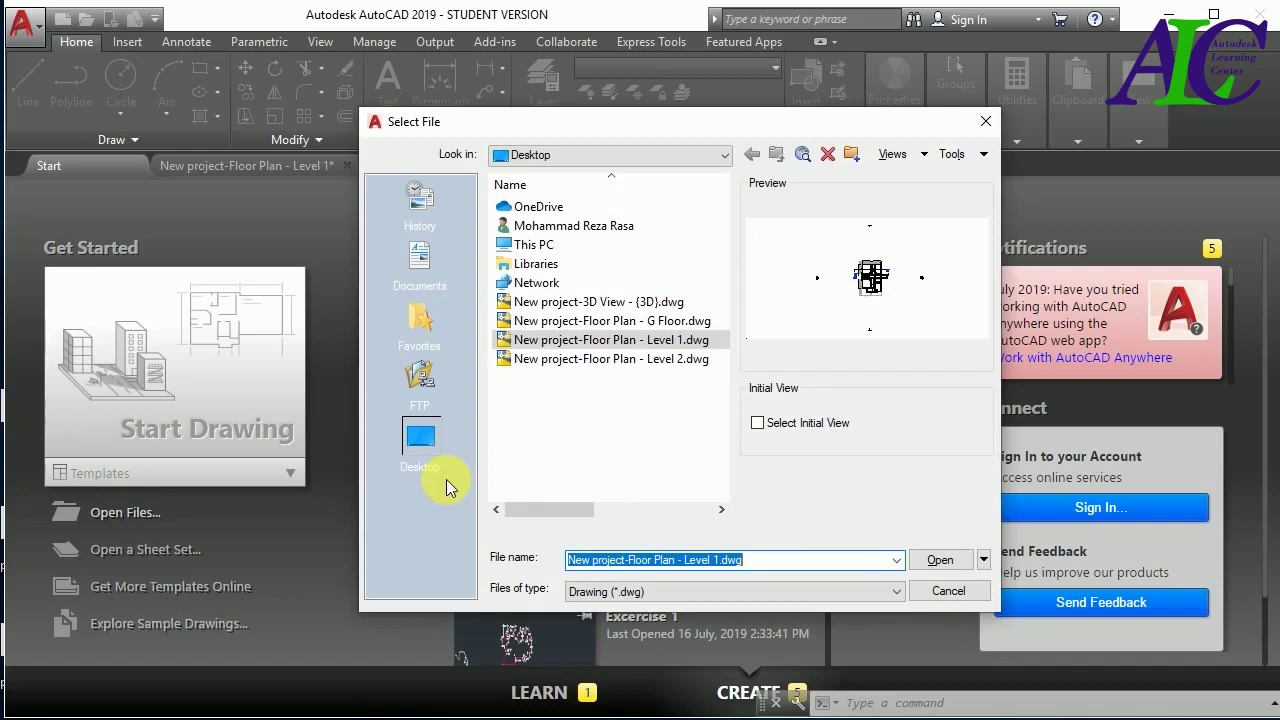
left_click(621, 306)
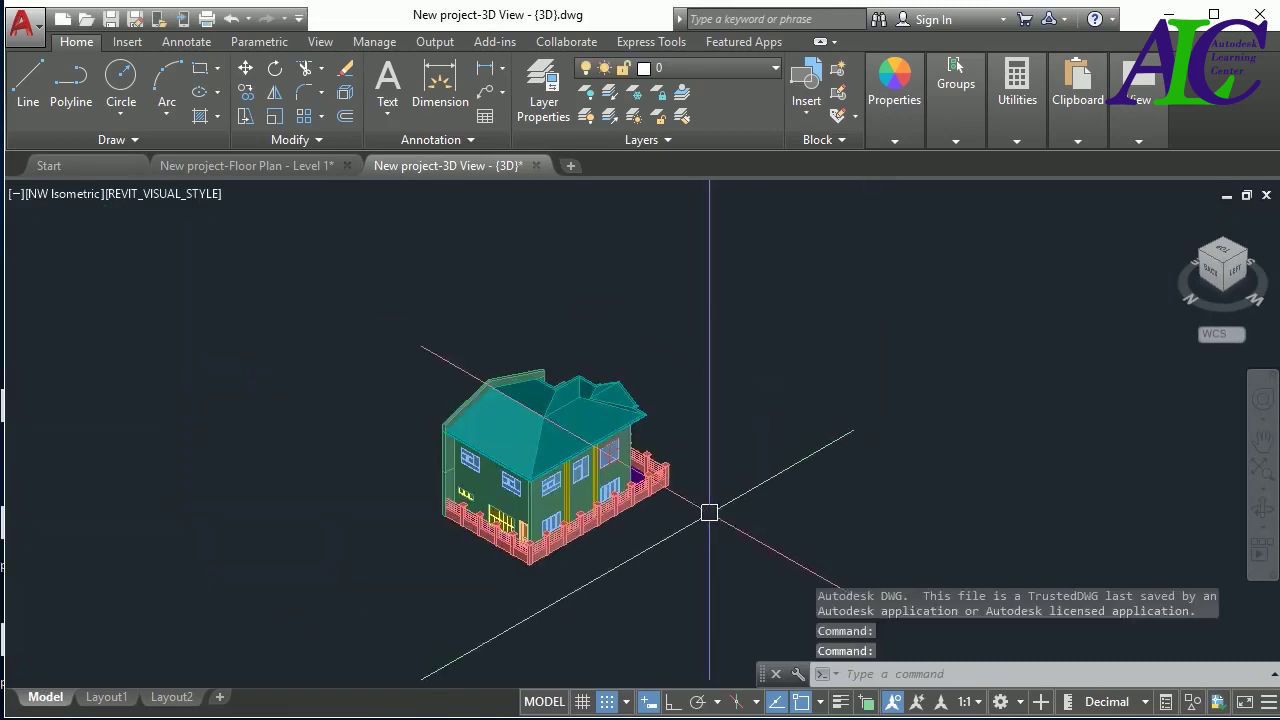
scroll(532, 500, "up", 2)
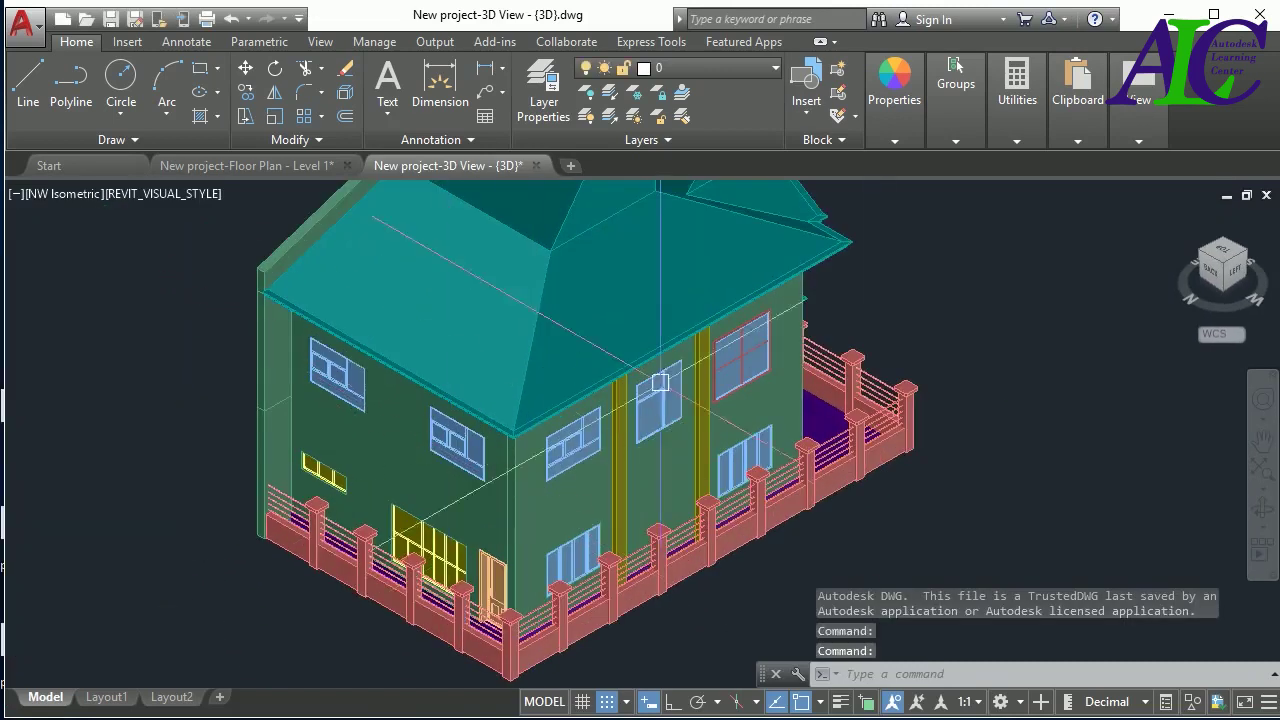
scroll(527, 485, "down", 3)
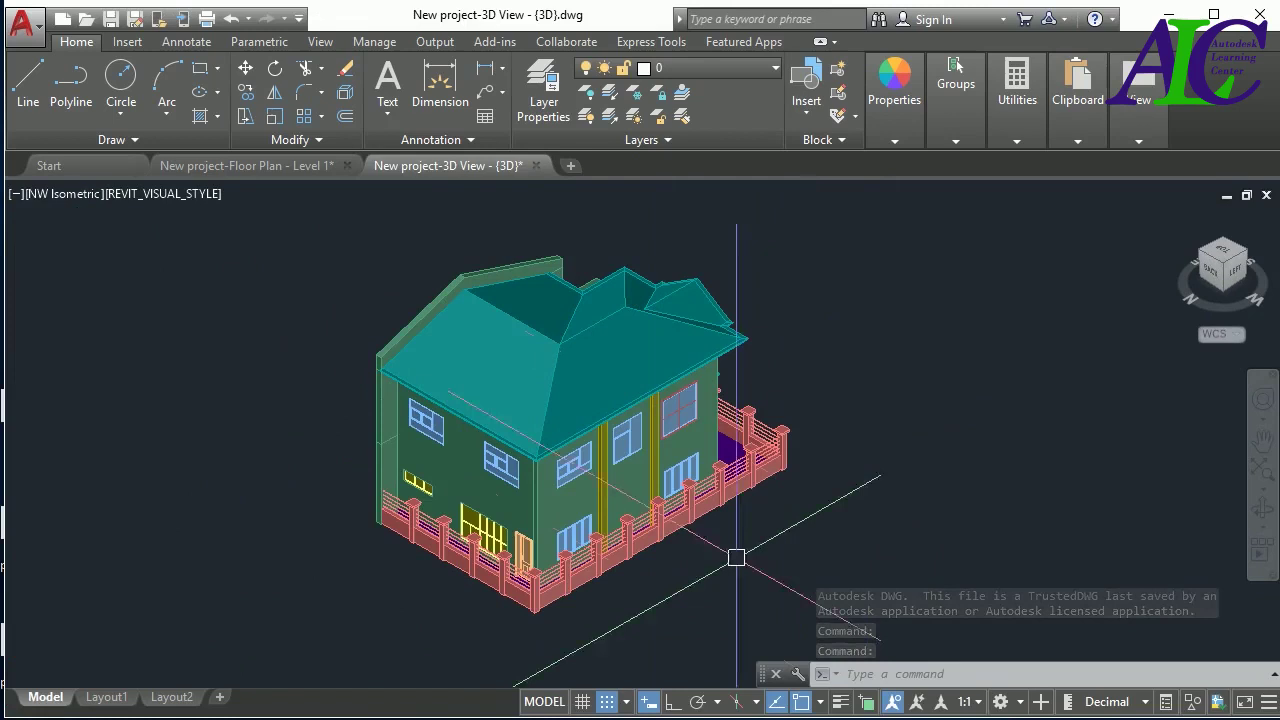
scroll(470, 563, "up", 2)
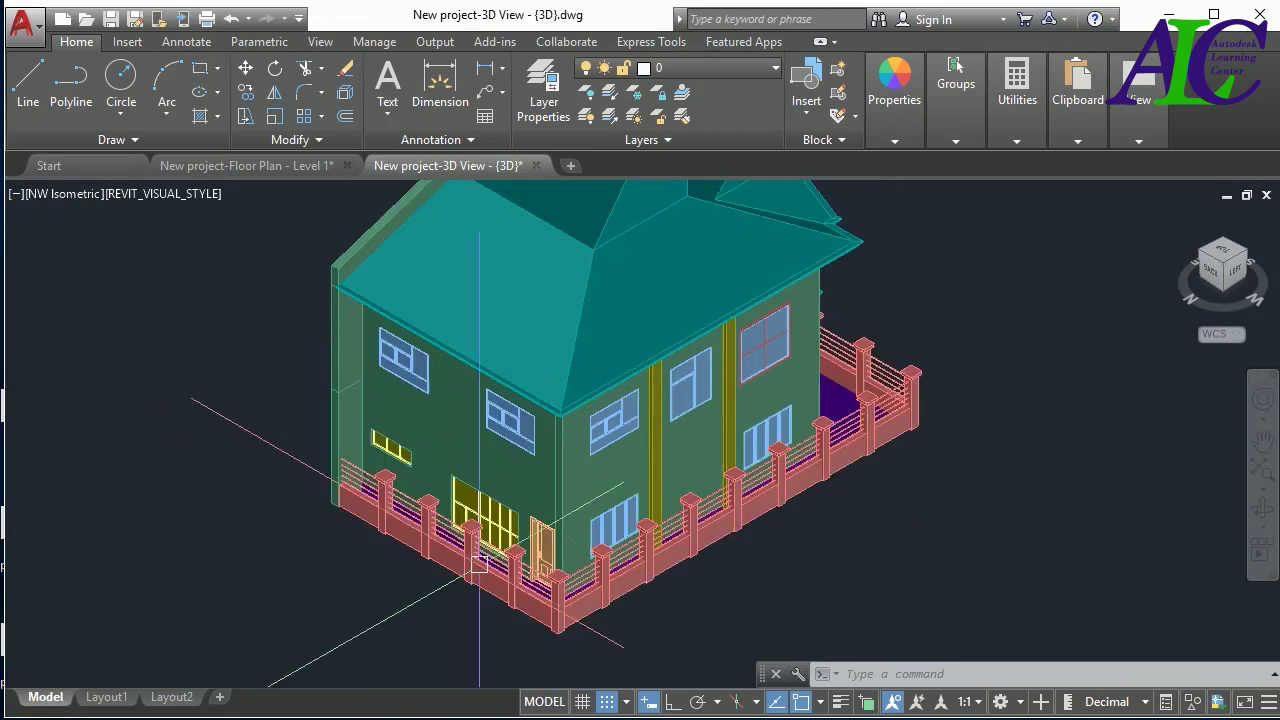